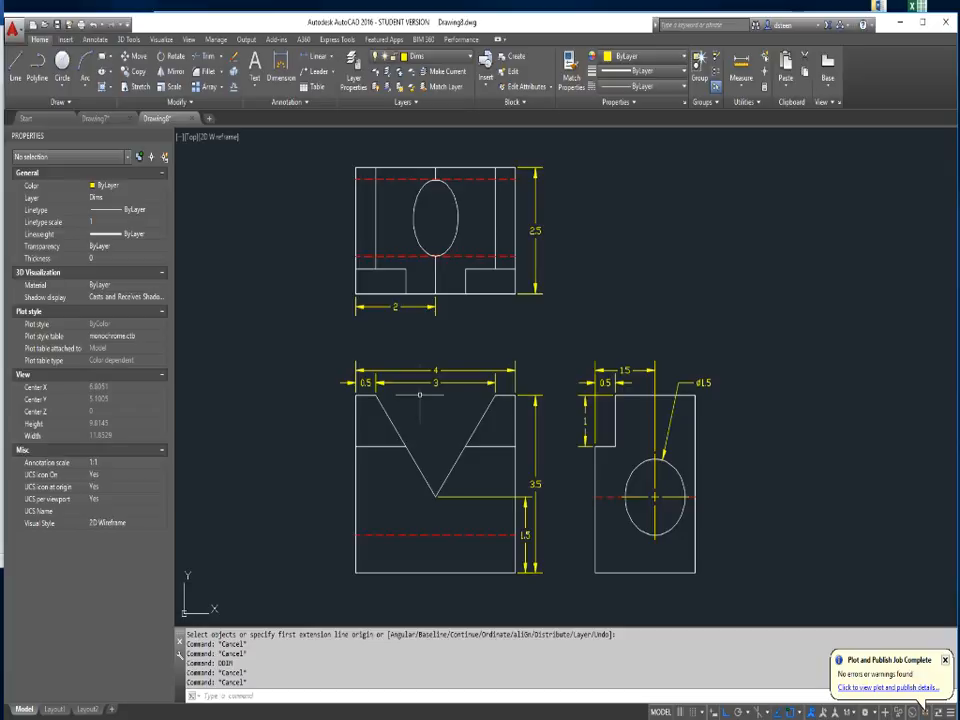
Open the Mech dimension style for modification and set its tolerance method to Symmetrical.
key(Return)
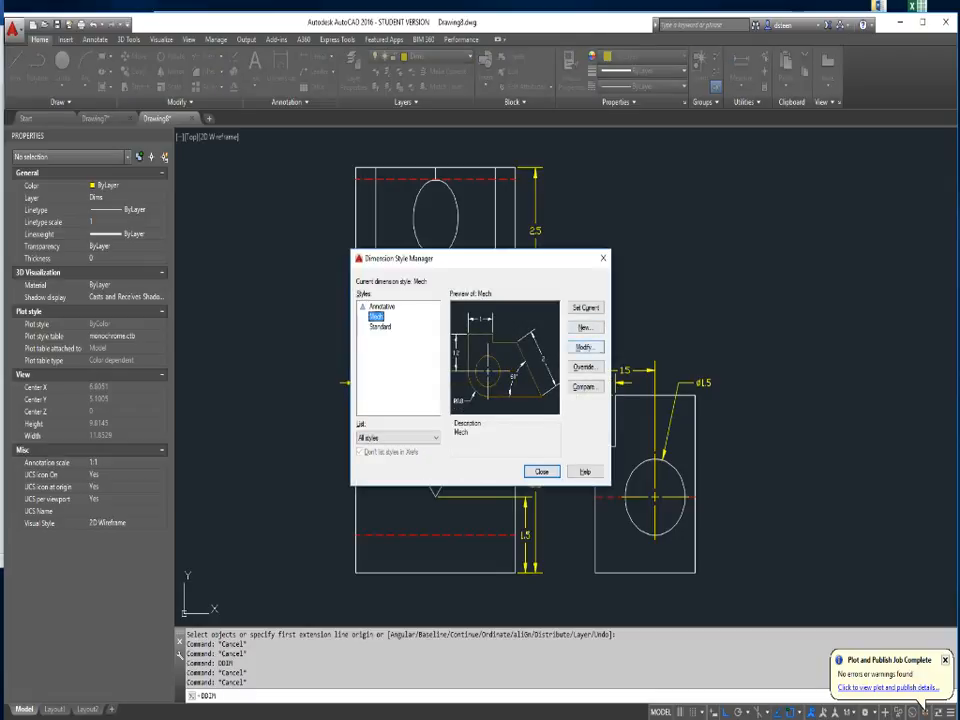
click(586, 347)
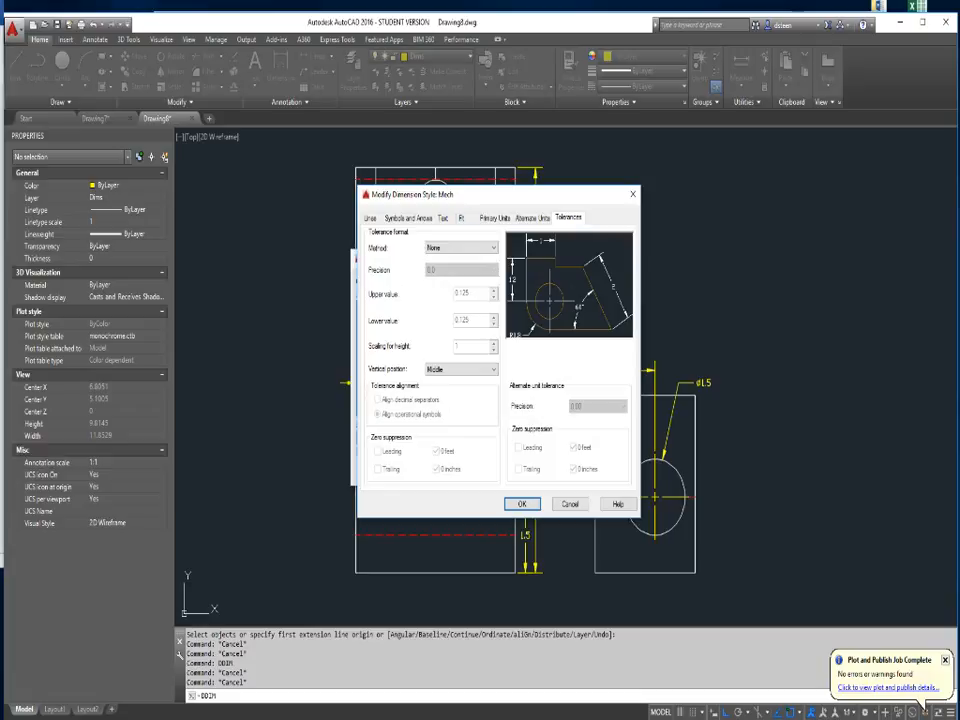
key(ctrl)
key(ctrl)
click(476, 248)
click(441, 267)
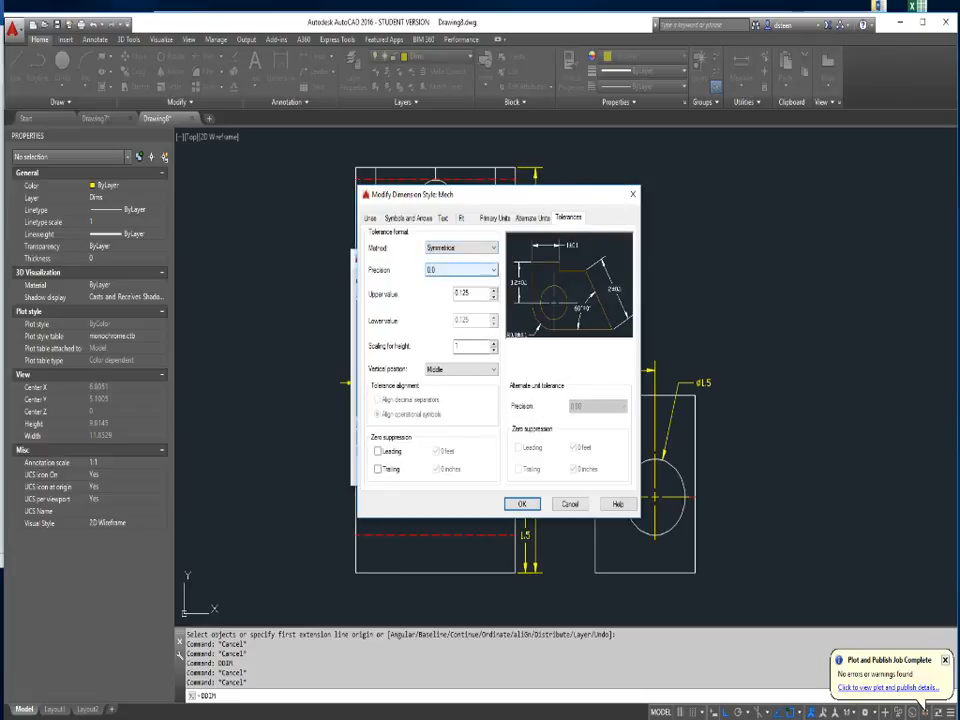
Set the Mech style's upper tolerance value to 0.1, keep the tolerance precision at 0.0 and apply the style changes.
drag(471, 294, 463, 293)
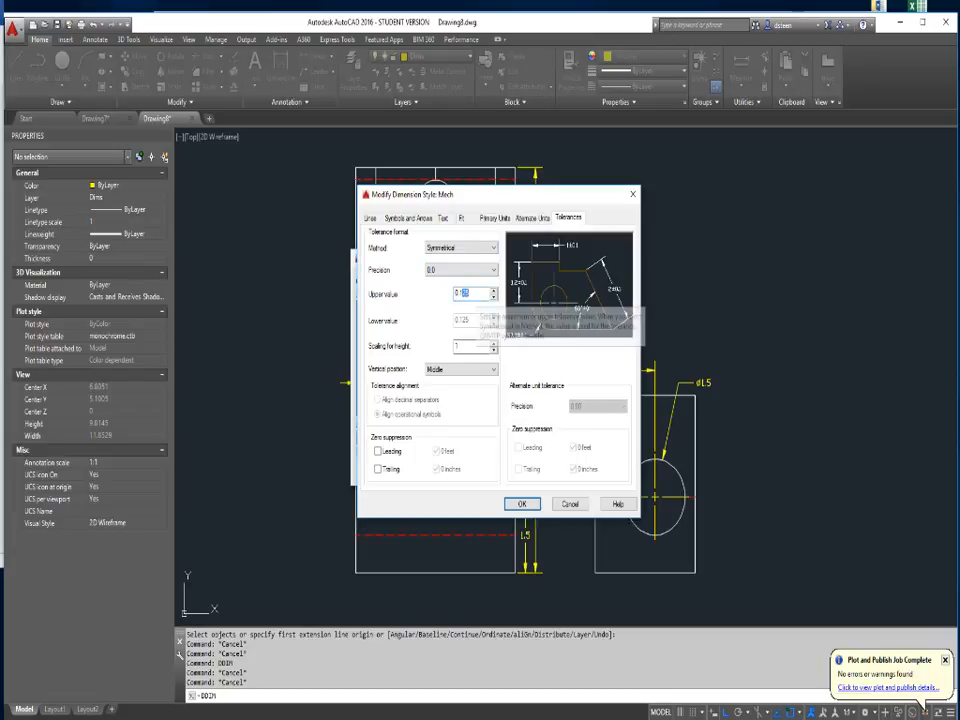
key(BackSpace)
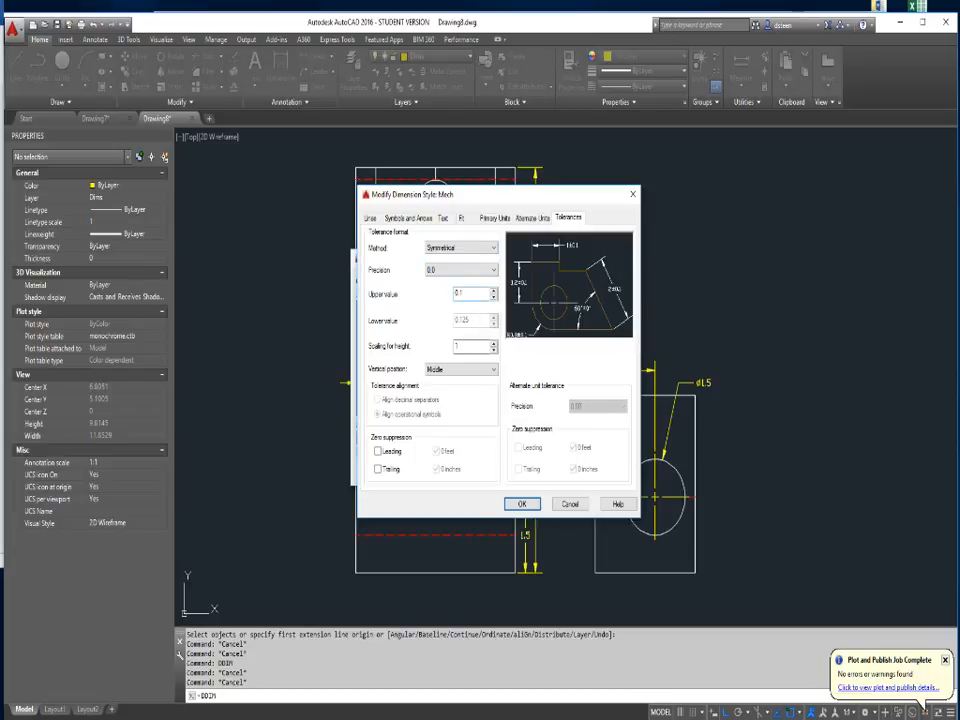
click(474, 270)
click(460, 289)
click(474, 270)
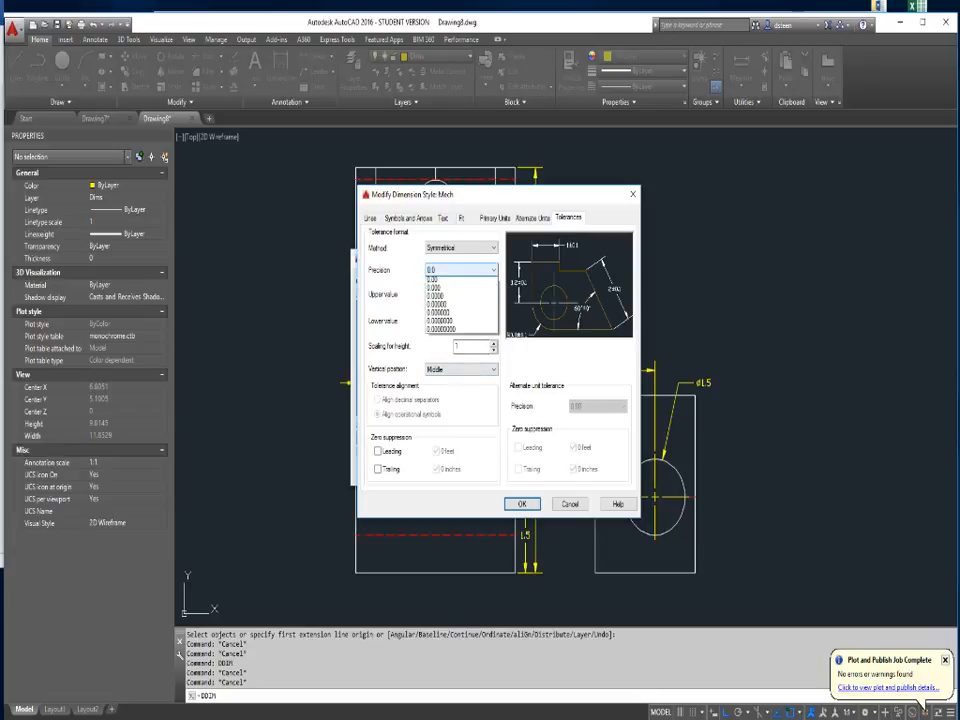
click(460, 289)
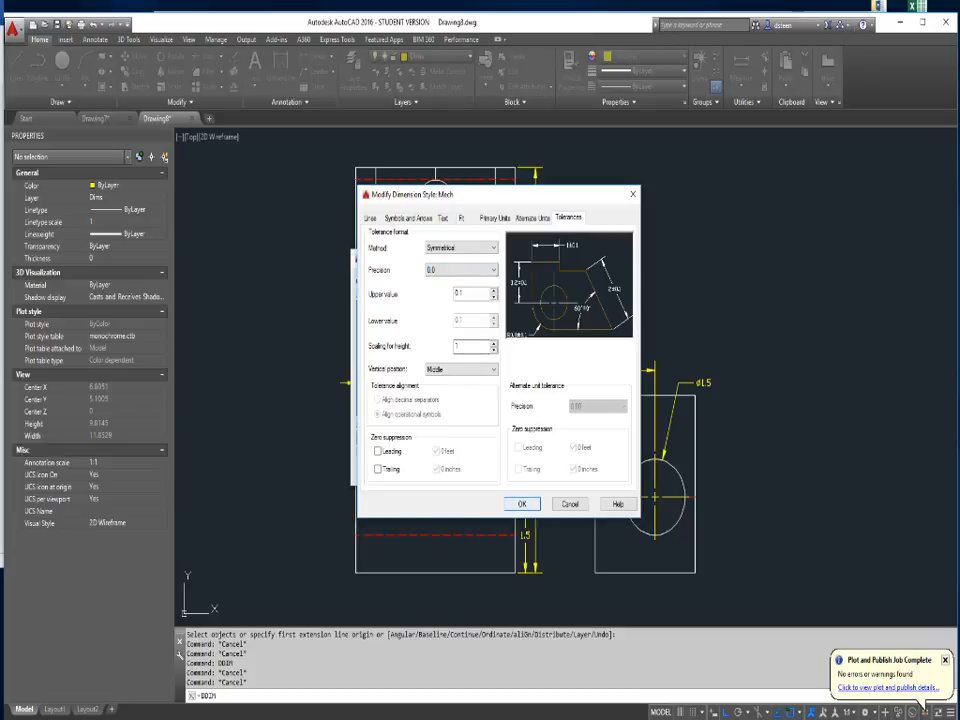
click(522, 504)
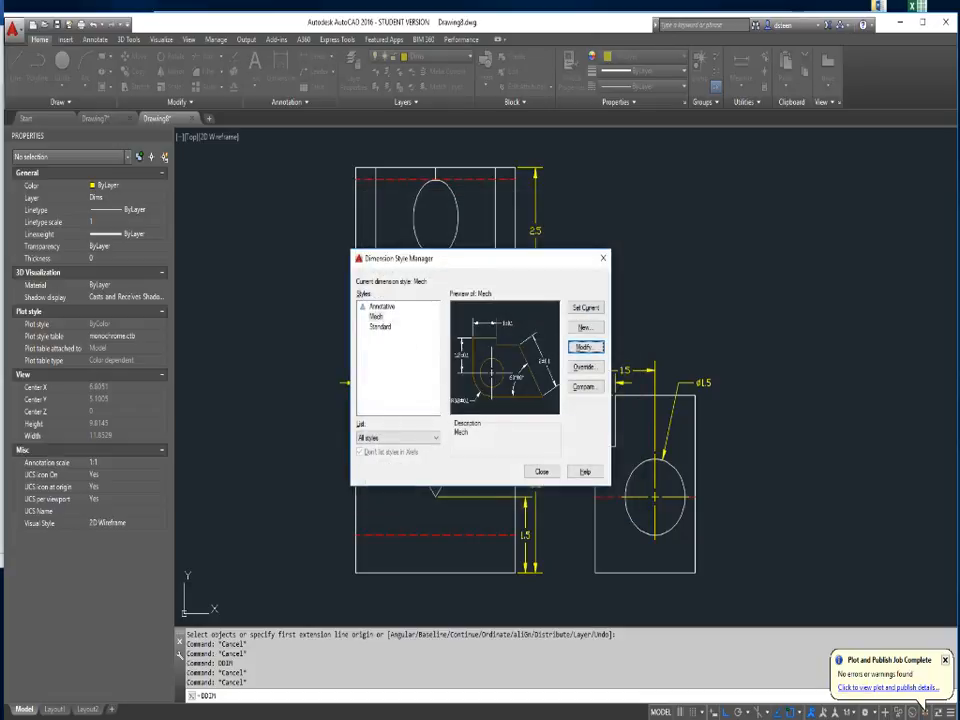
click(541, 471)
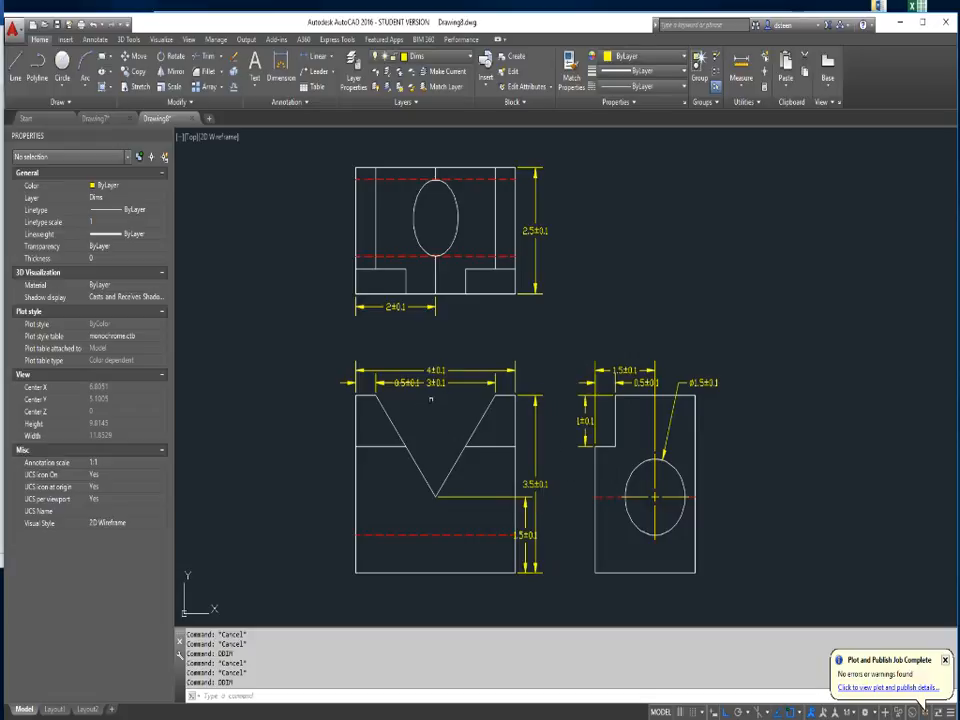
Move the front view's overall width dimension line higher above the part.
scroll(455, 393, up, 4)
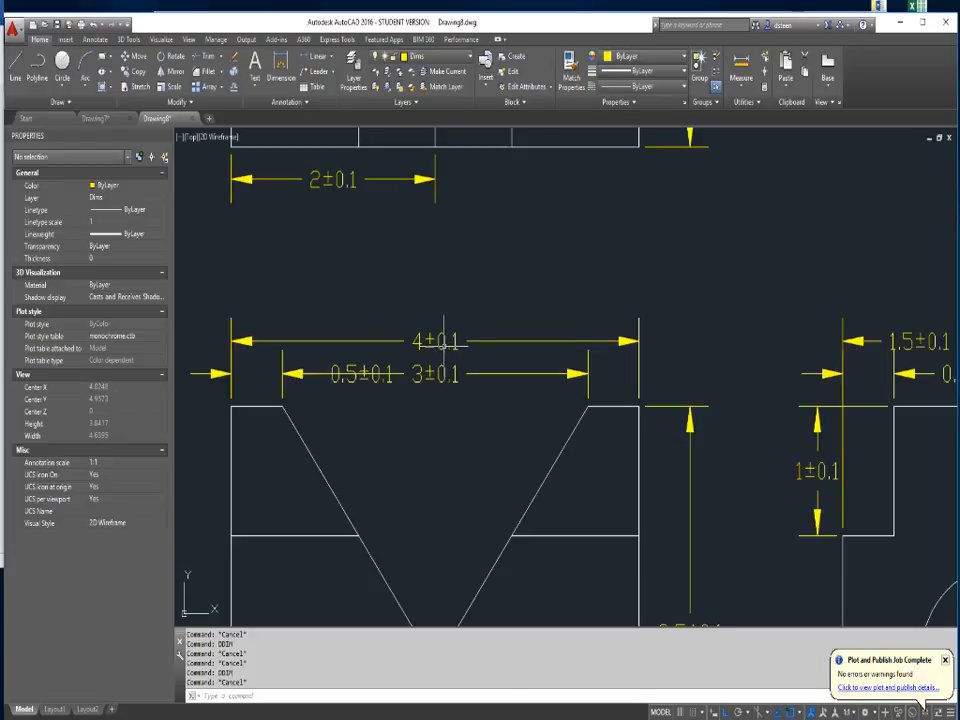
click(398, 341)
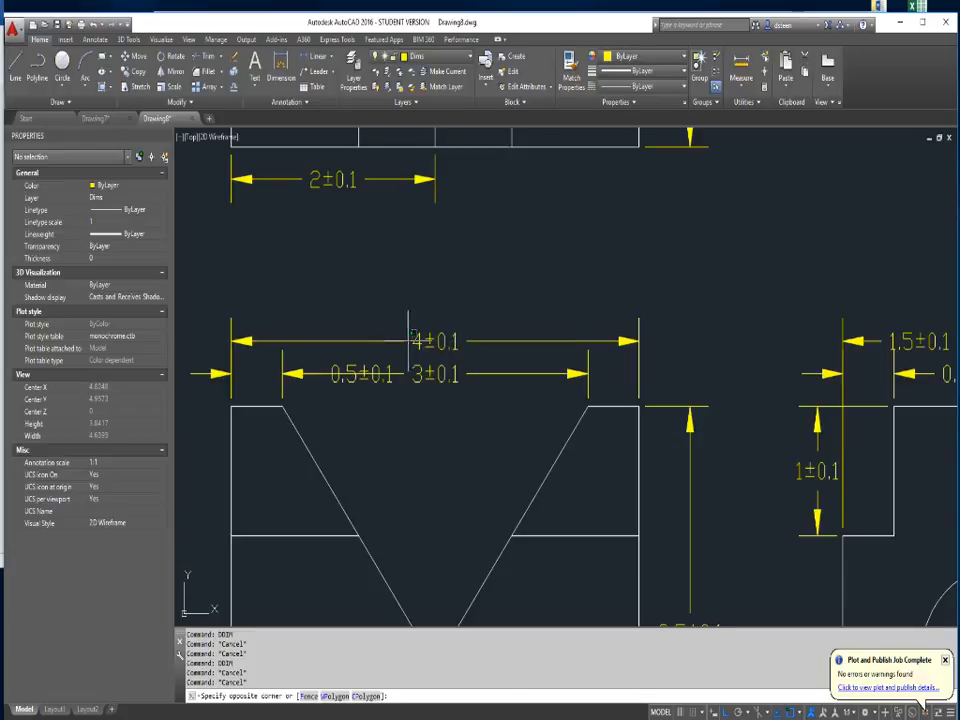
click(231, 341)
click(231, 302)
key(Escape)
key(Escape)
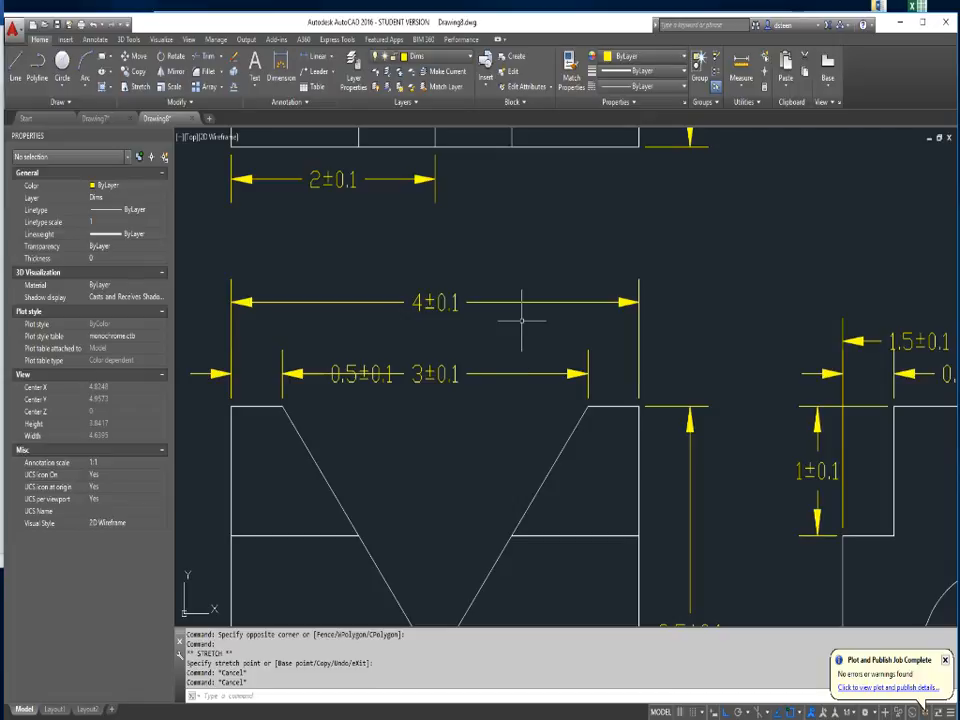
Raise the 0.5 dimension above the front view so that it sits between the V-notch width and overall width dimensions.
click(354, 374)
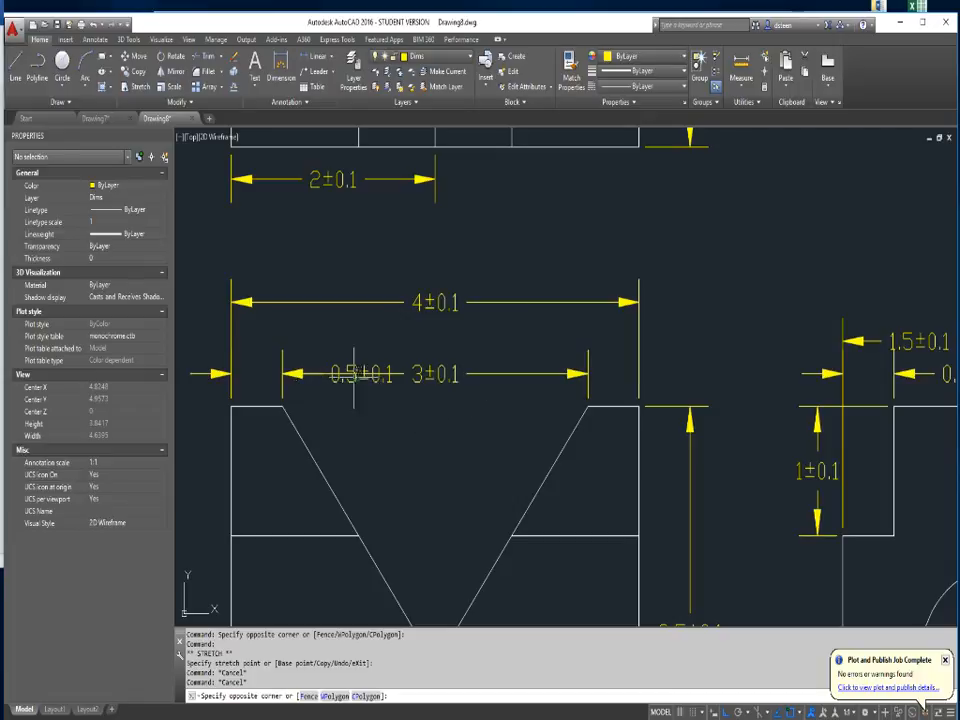
click(352, 378)
click(282, 374)
click(282, 348)
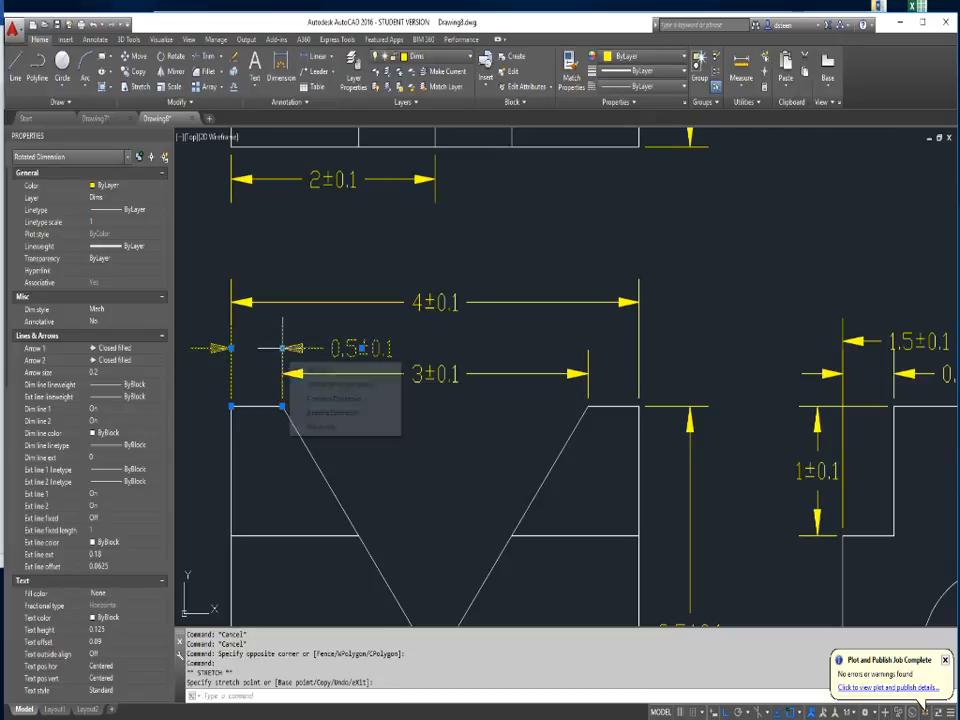
key(Escape)
key(Escape)
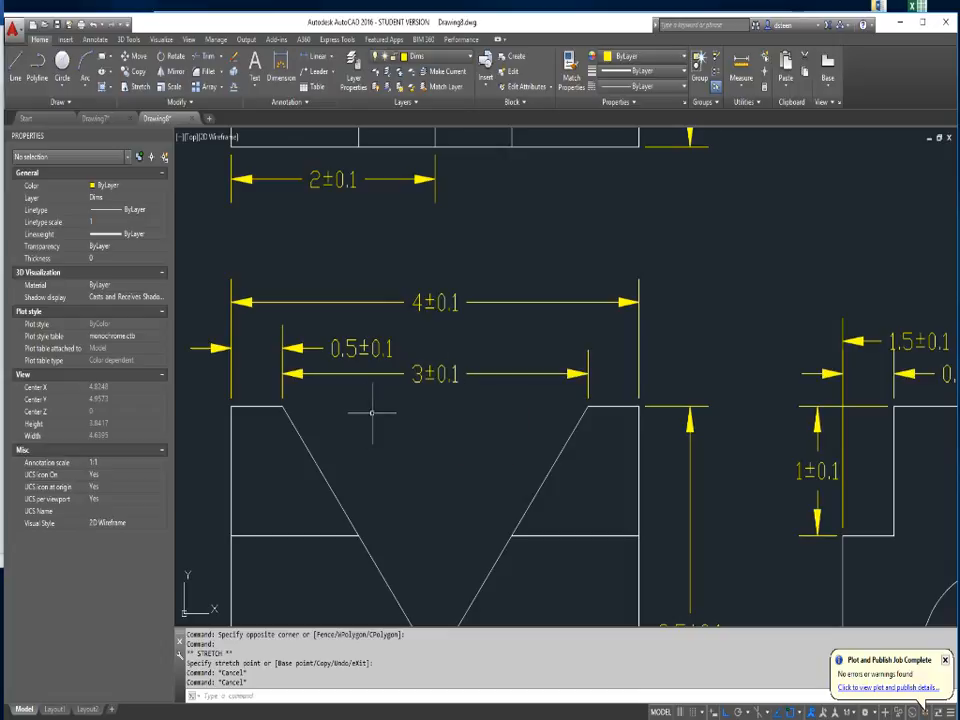
key(Escape)
key(Escape)
key(Escape)
key(Escape)
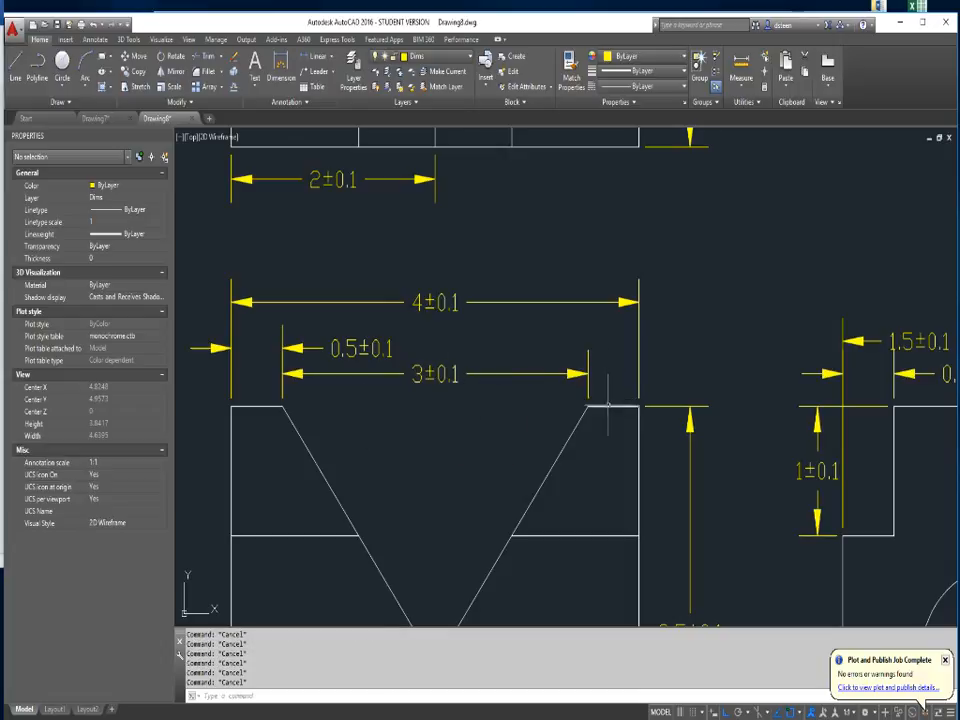
Inspect the short top edge to the right of the V-notch in the front view.
click(605, 407)
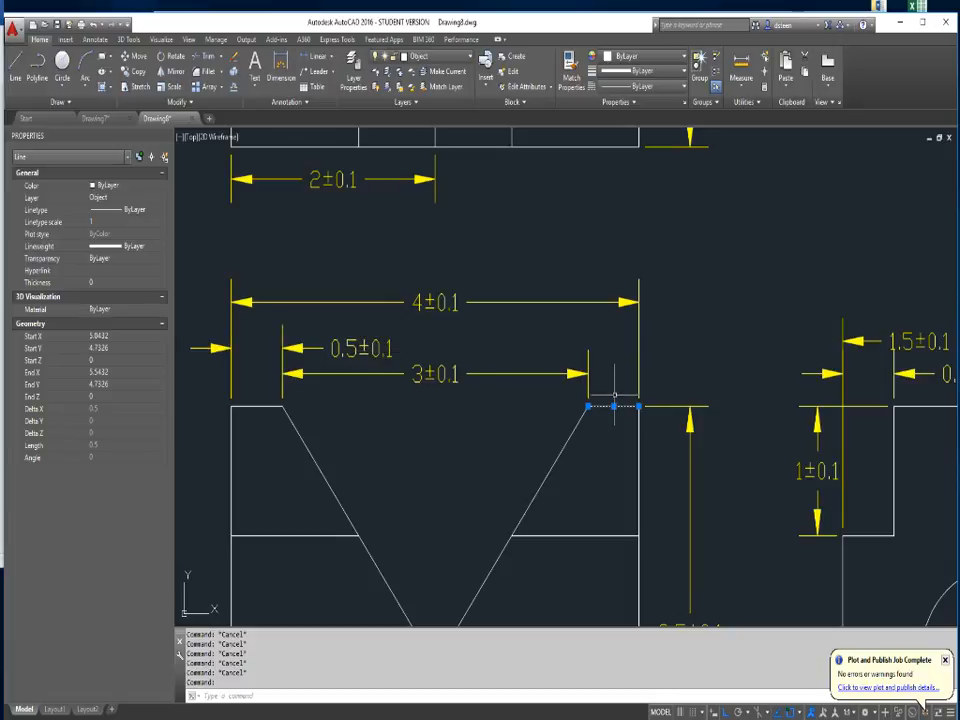
key(Escape)
key(Escape)
key(Escape)
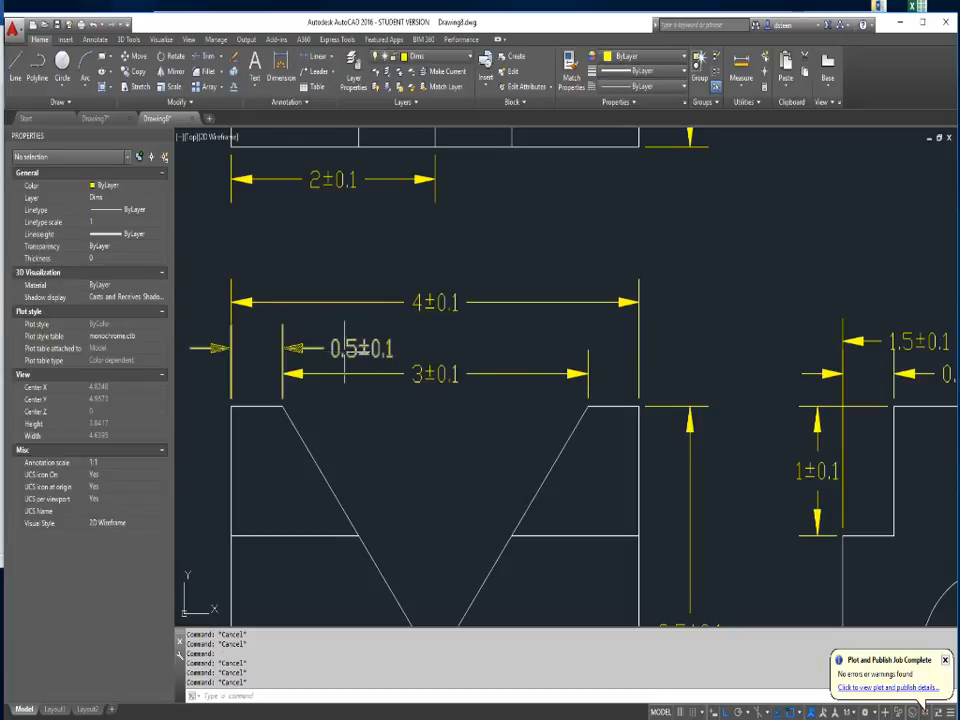
mouse_move(346, 350)
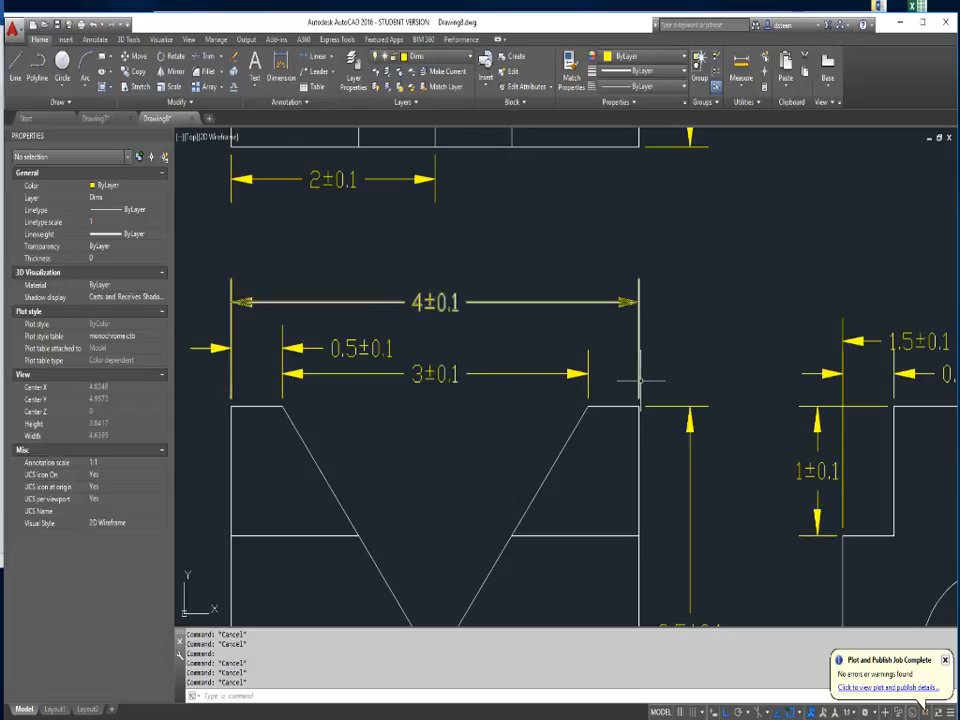
scroll(521, 399, down, 4)
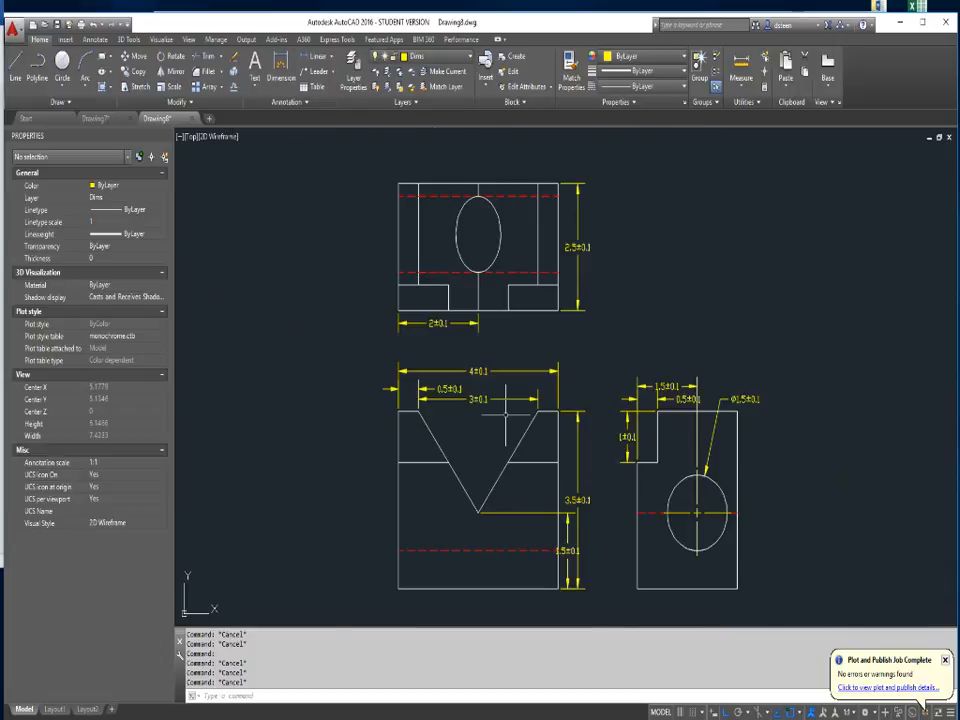
Set the Mech dimension style's tolerance method to None and apply it to the drawing.
scroll(506, 413, up, 2)
key(Escape)
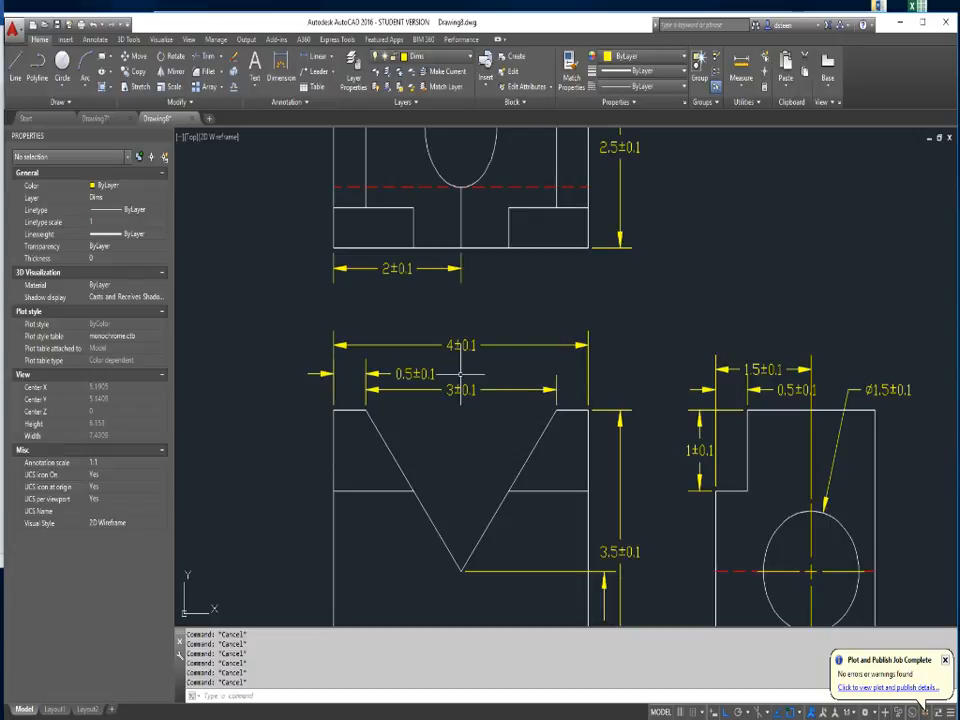
text(ddim)
key(Return)
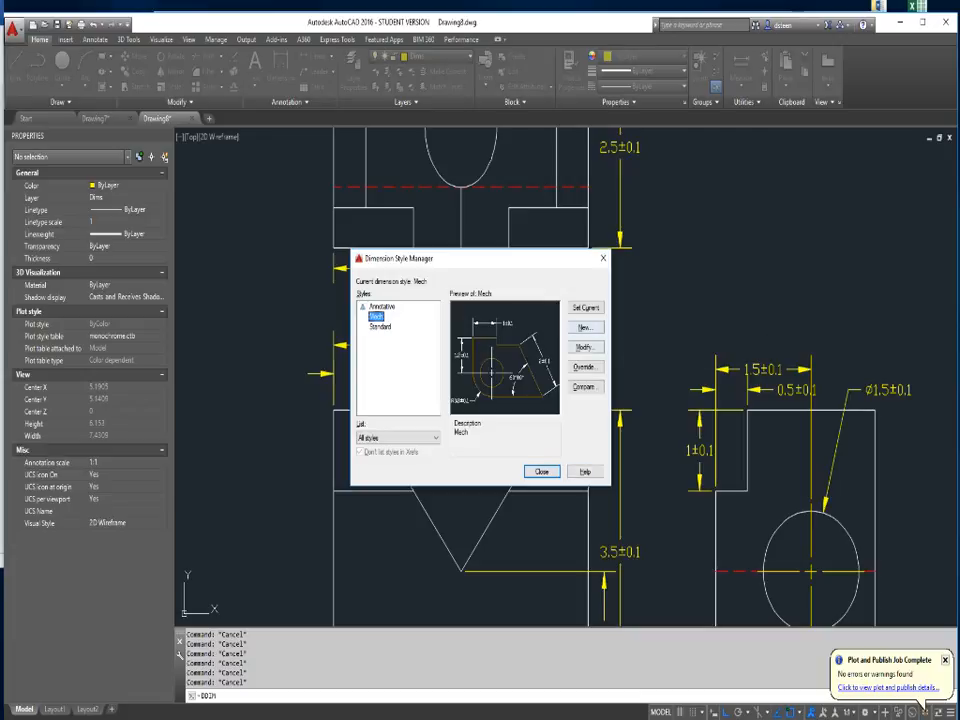
click(586, 347)
click(471, 248)
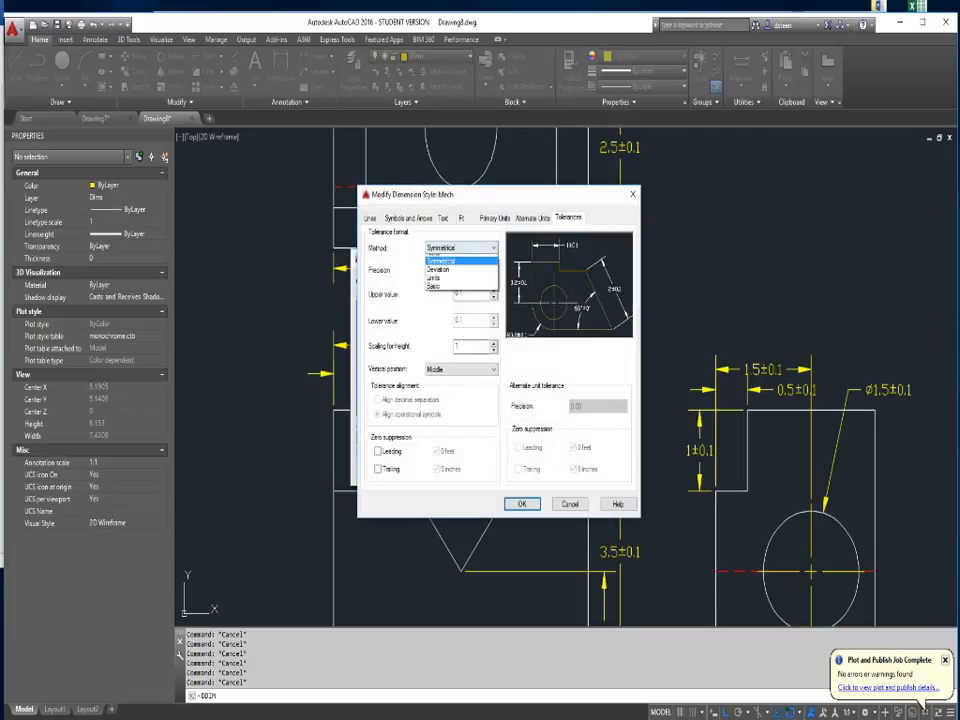
click(460, 259)
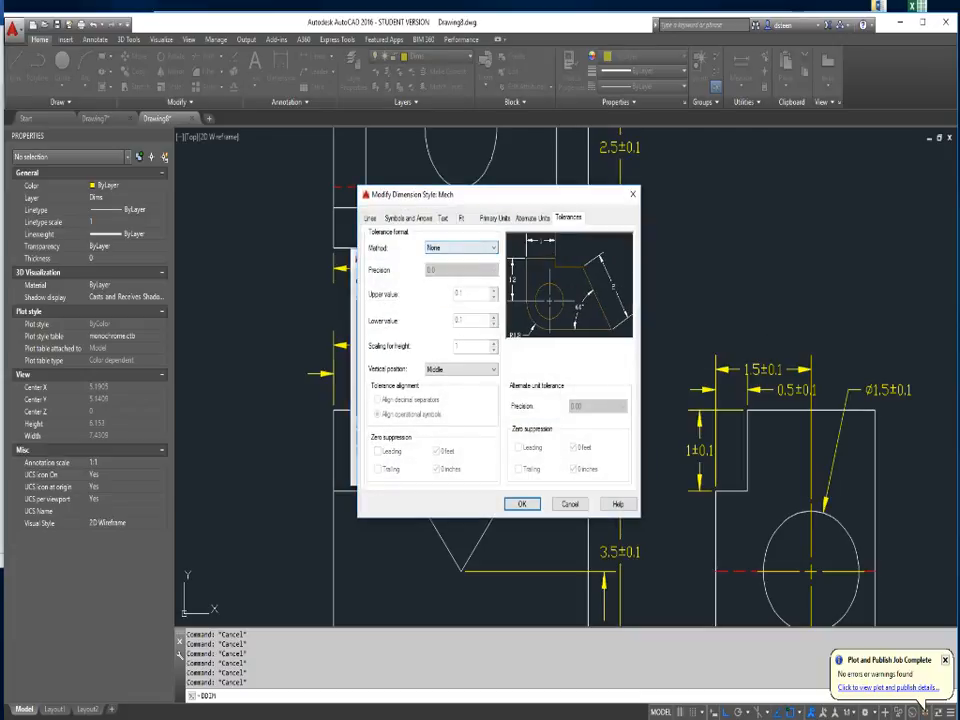
key(Return)
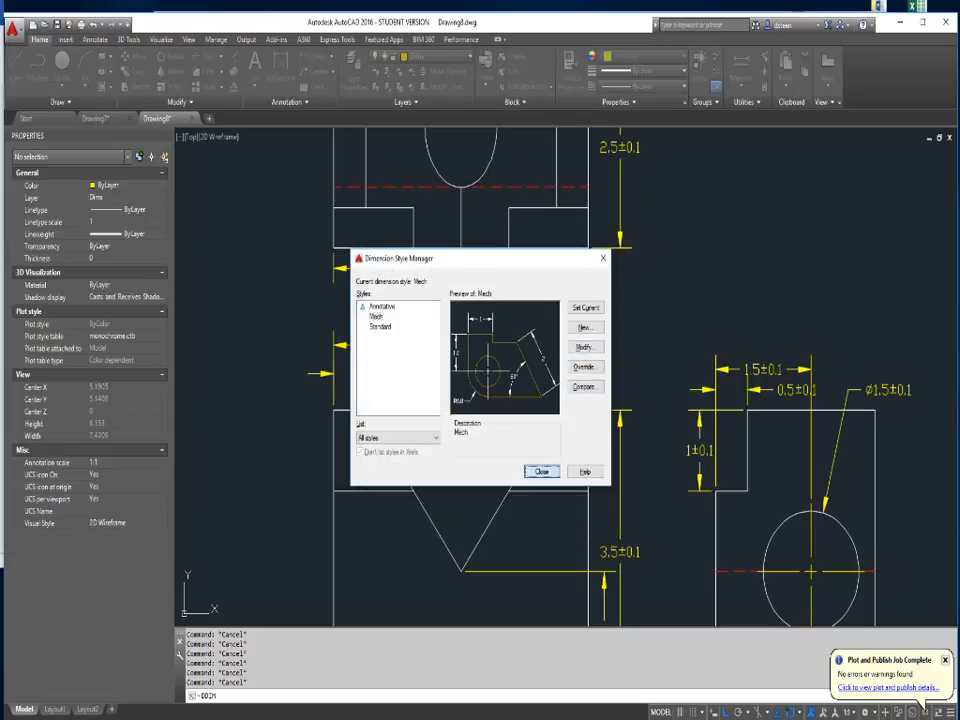
click(541, 471)
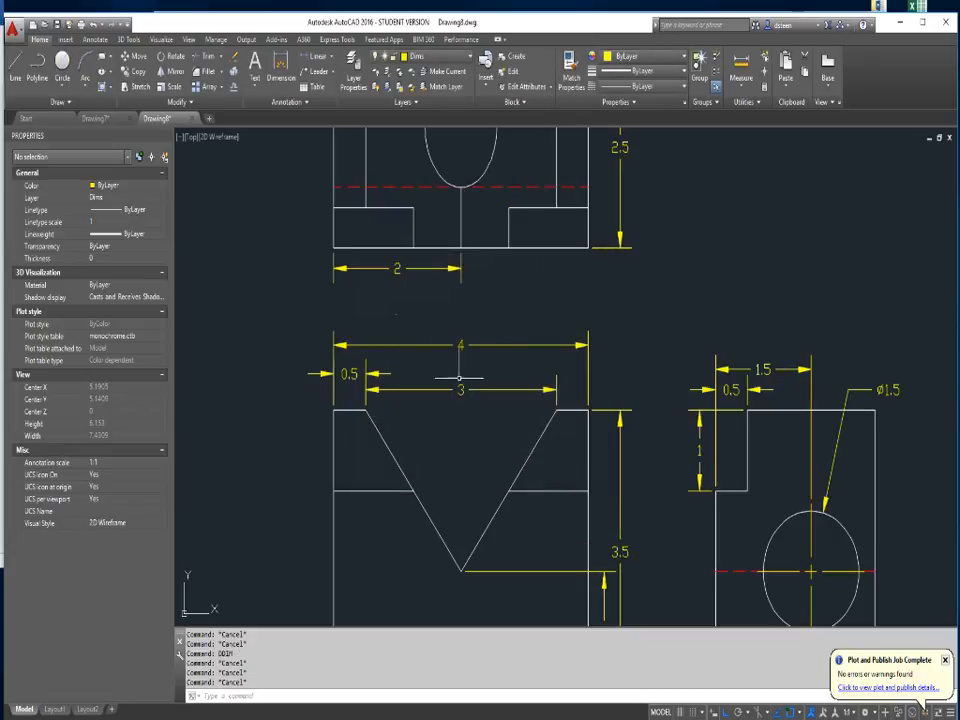
Move the front view's overall width dimension line further up, close below the top view's 2 dimension.
click(456, 343)
click(428, 346)
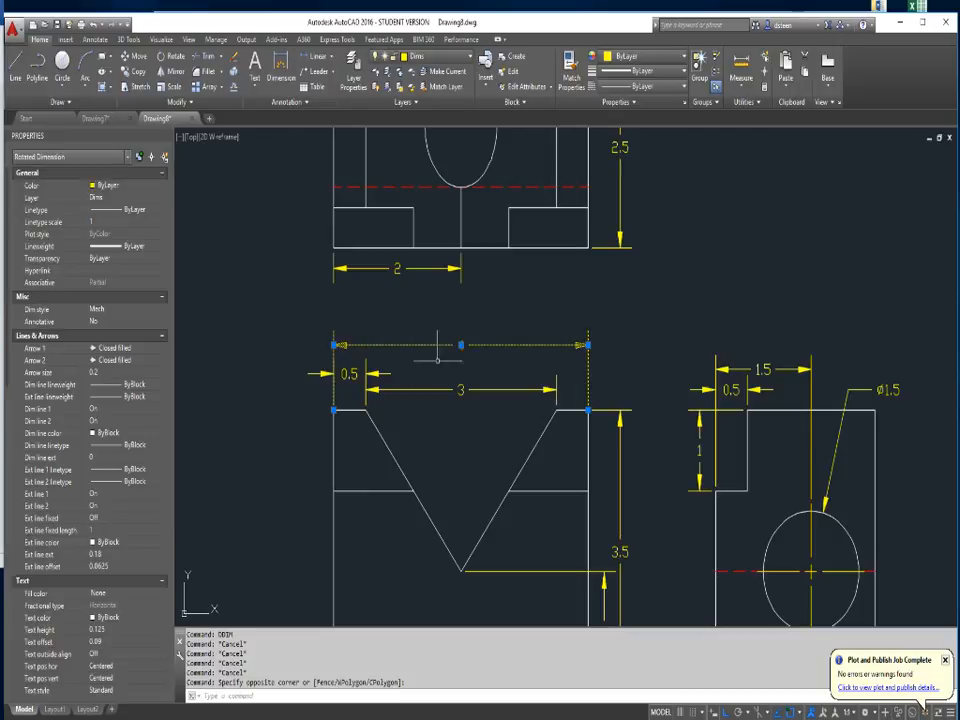
click(333, 344)
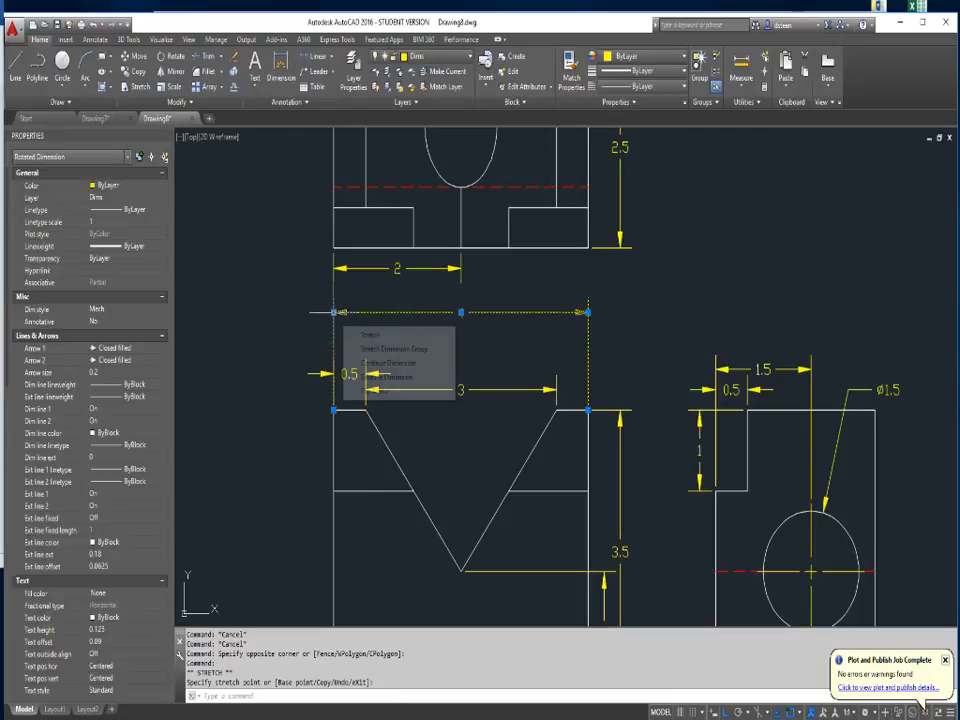
click(334, 312)
click(334, 314)
key(Escape)
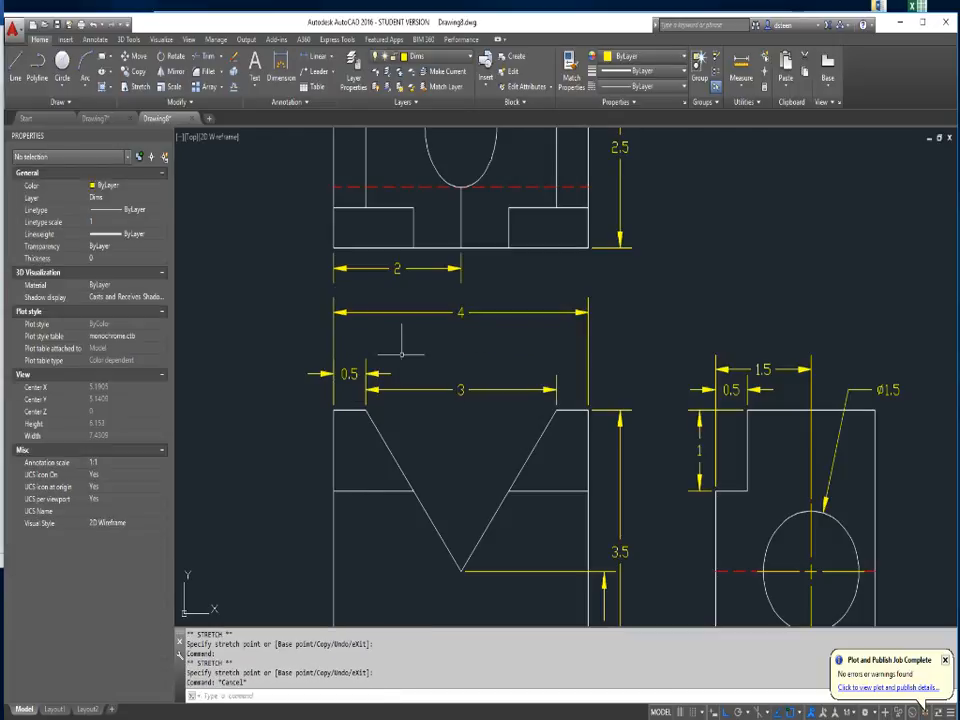
key(Escape)
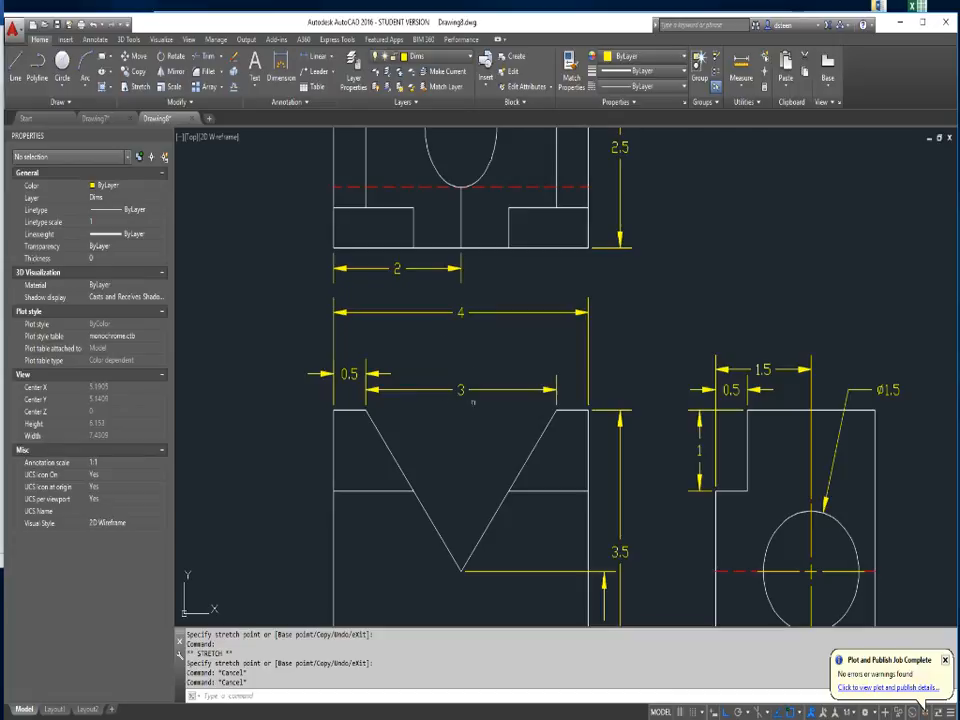
Stretch the V-notch width dimension's left origin to the front view's upper-left corner and raise its dimension line above the 0.5 dimension.
click(415, 390)
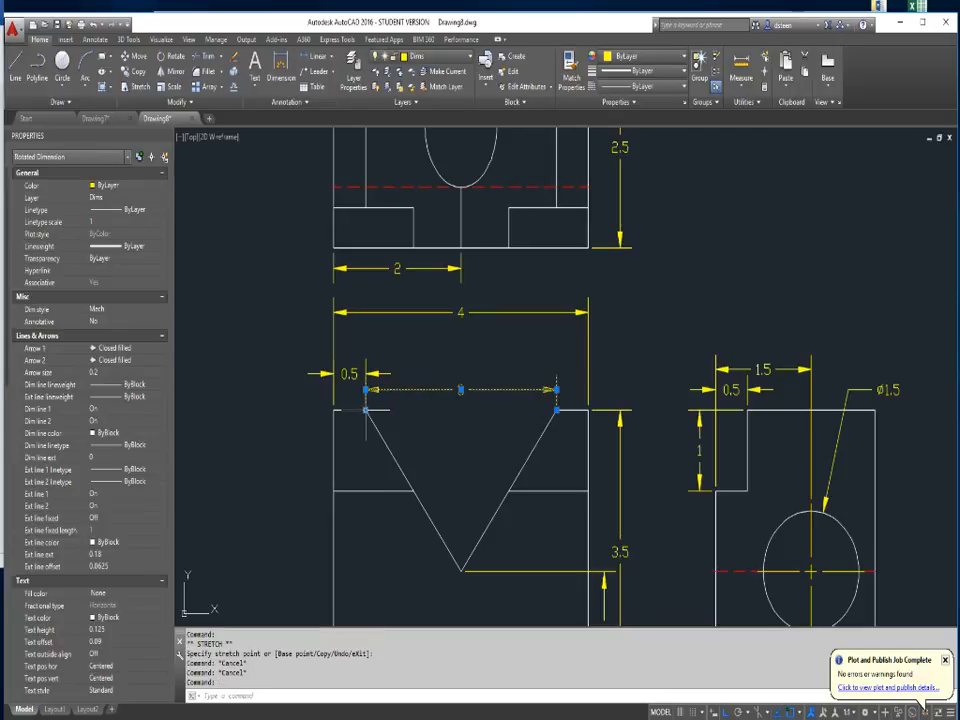
scroll(366, 390, up, 2)
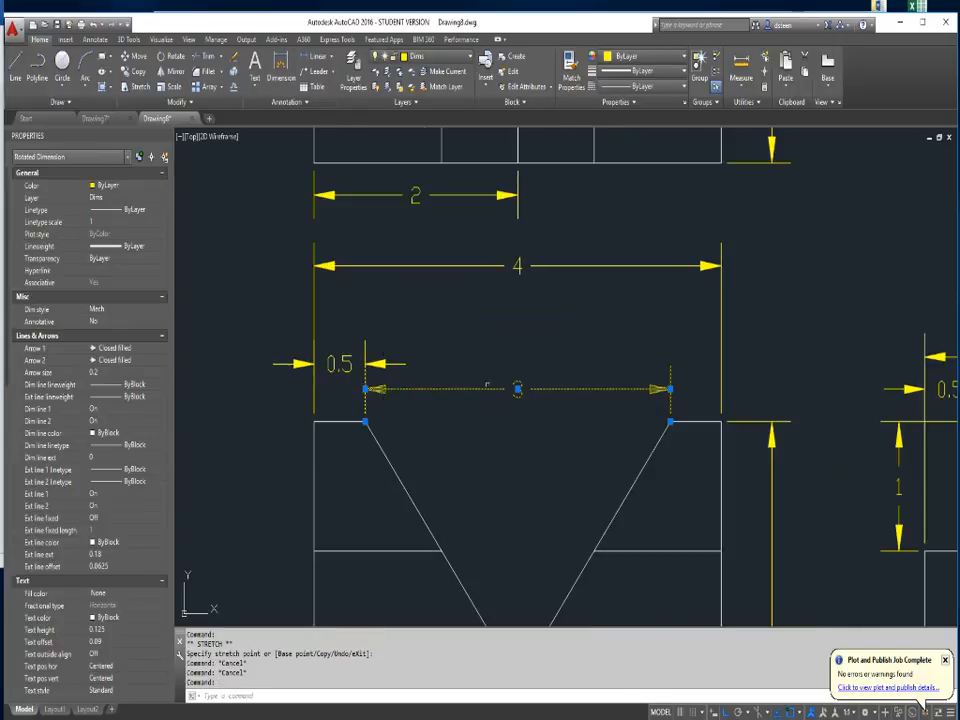
click(366, 421)
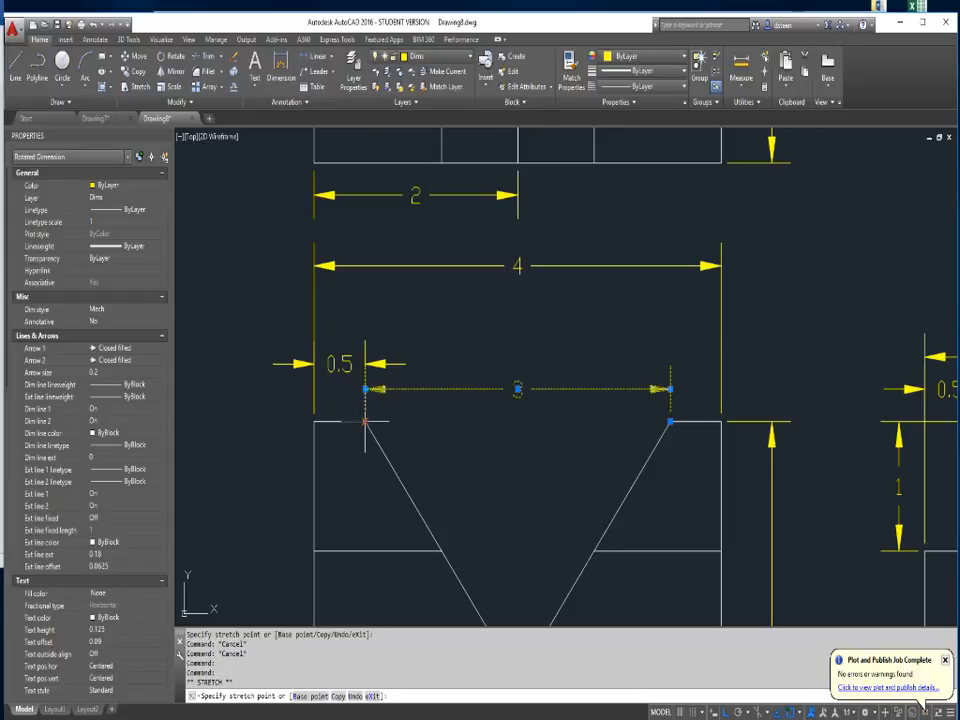
click(315, 421)
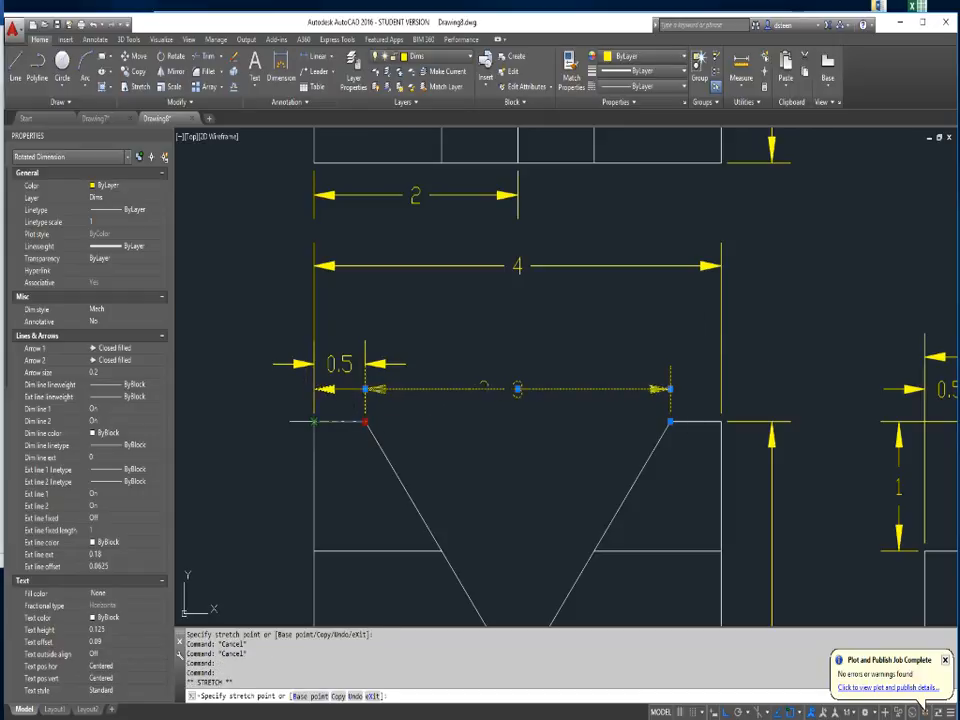
click(491, 390)
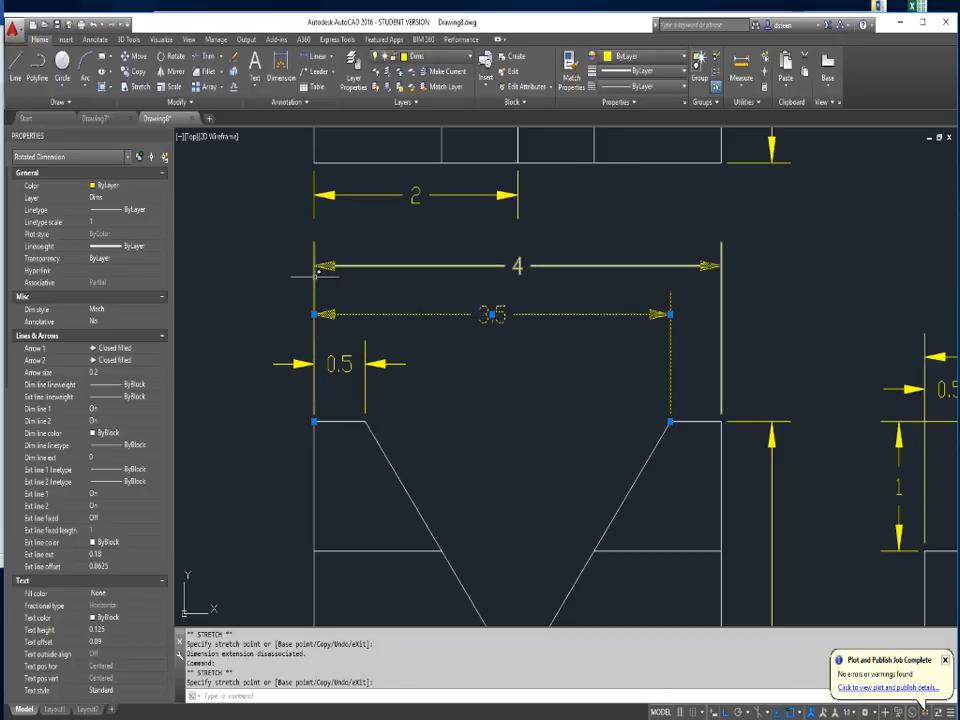
Erase the three stacked horizontal dimensions above the front view.
key(Escape)
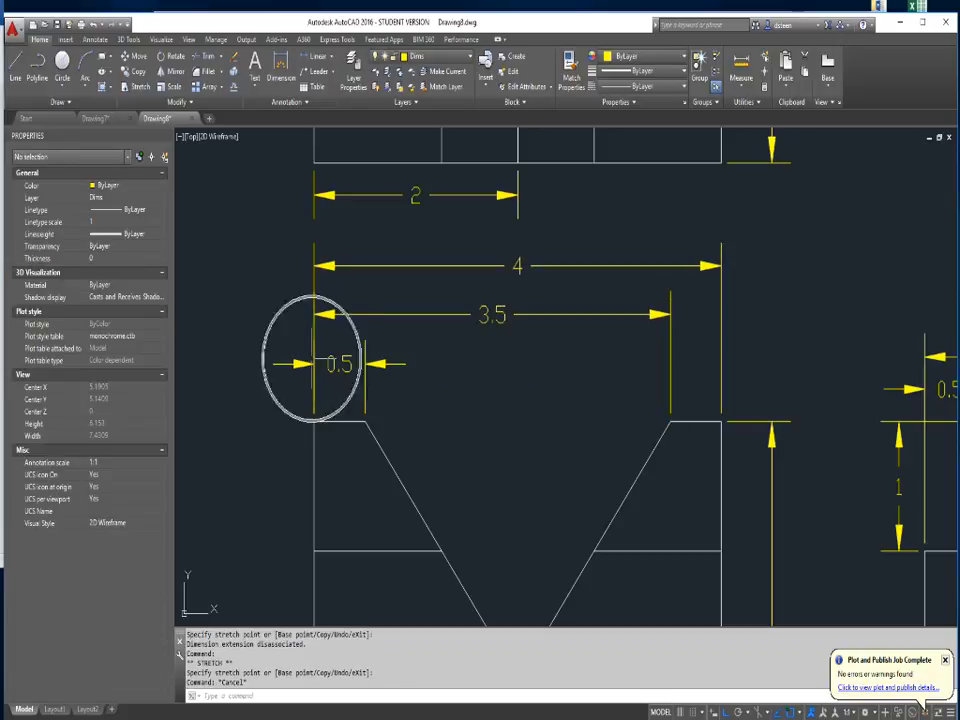
click(467, 253)
click(360, 366)
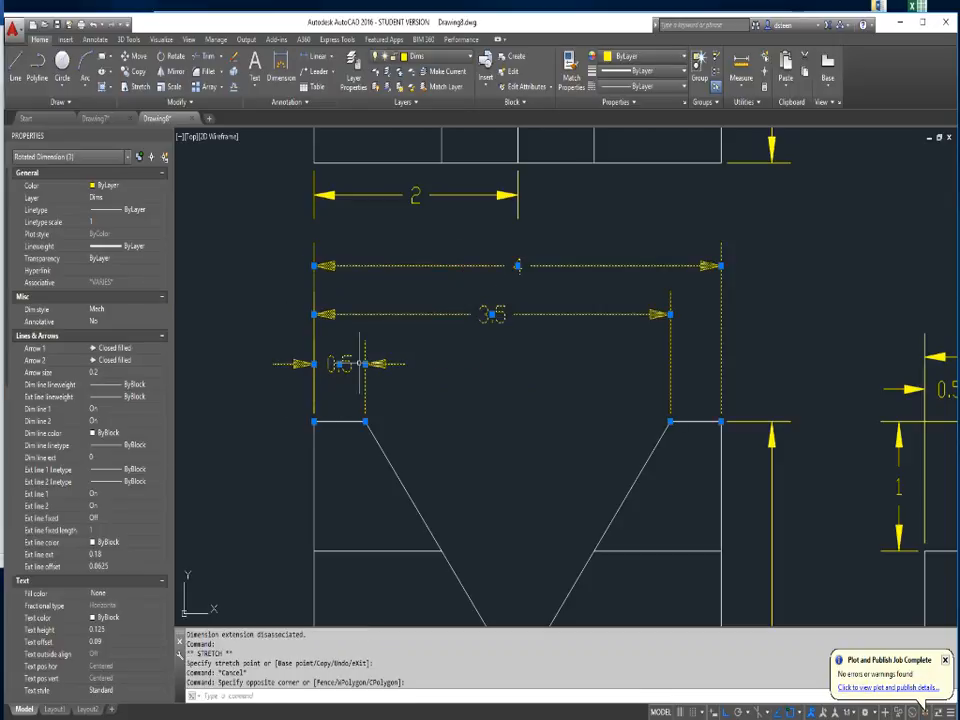
key(Delete)
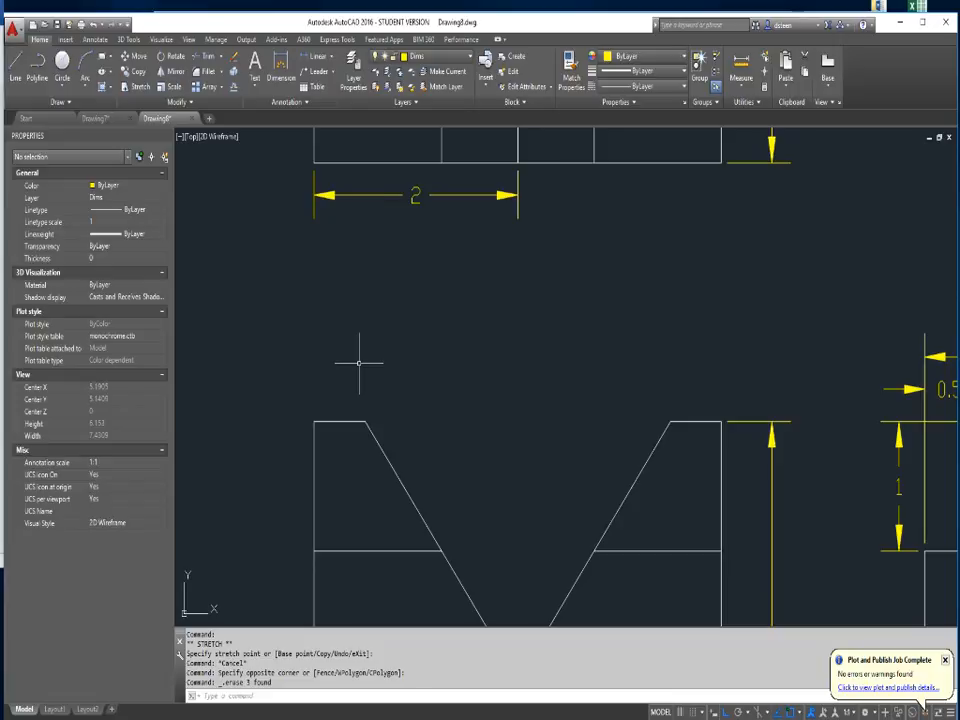
key(Escape)
key(Escape)
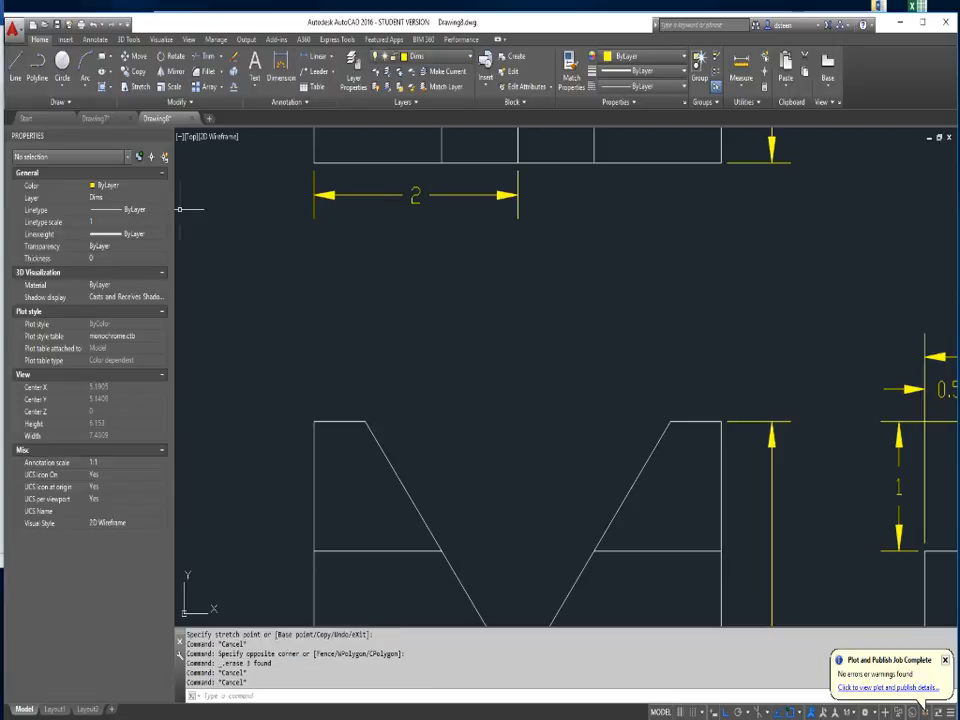
Dimension the short top edge to the left of the V-notch, placing the dimension line just above the front view.
click(95, 39)
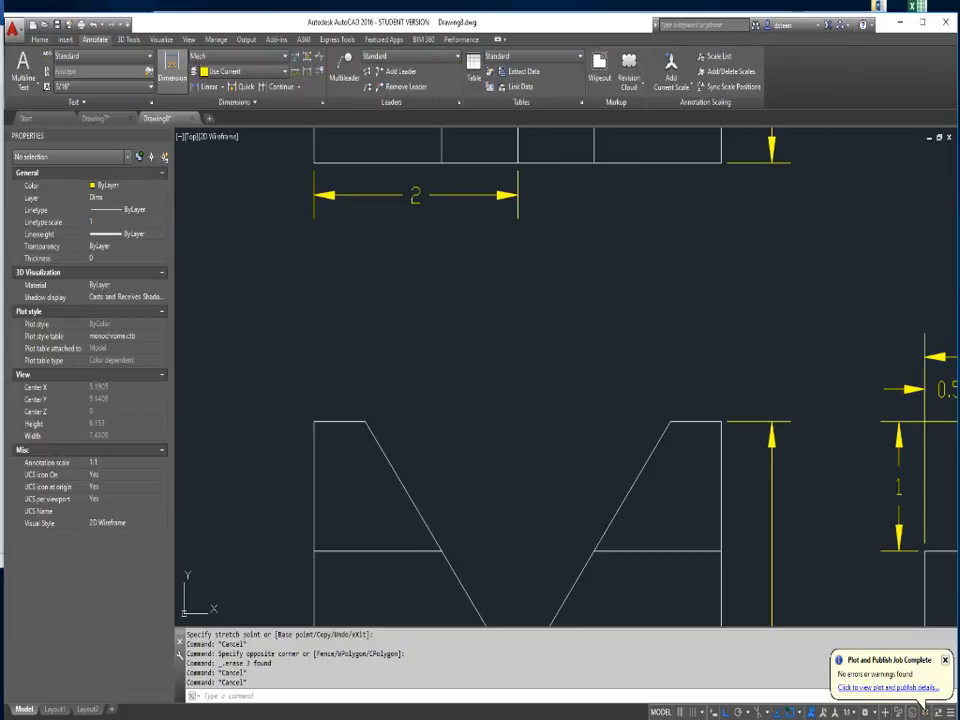
click(171, 68)
click(314, 421)
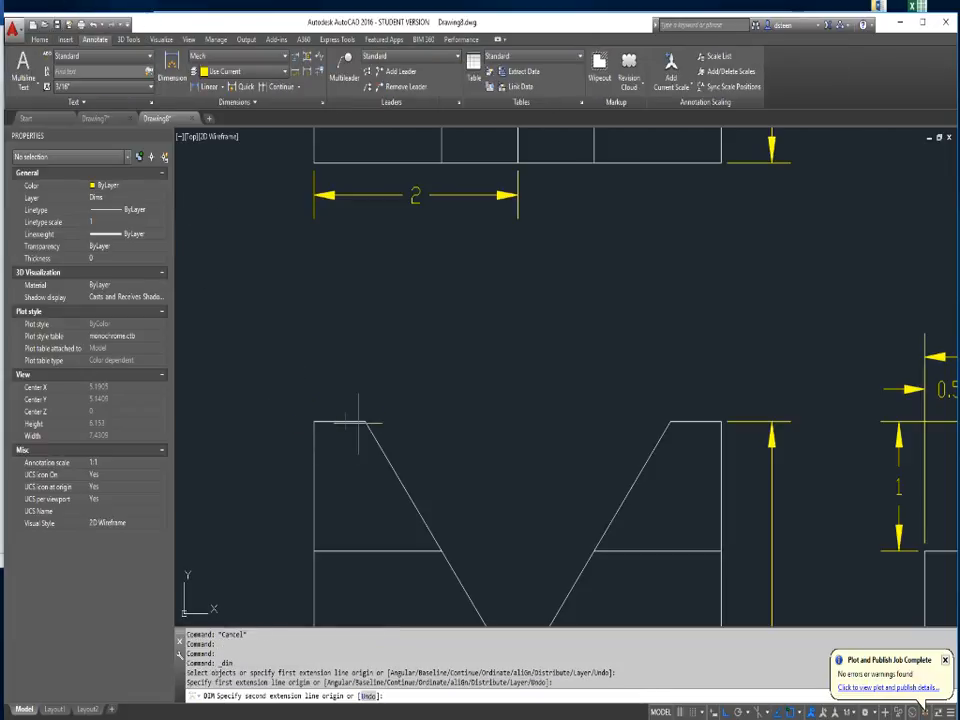
click(365, 421)
click(369, 380)
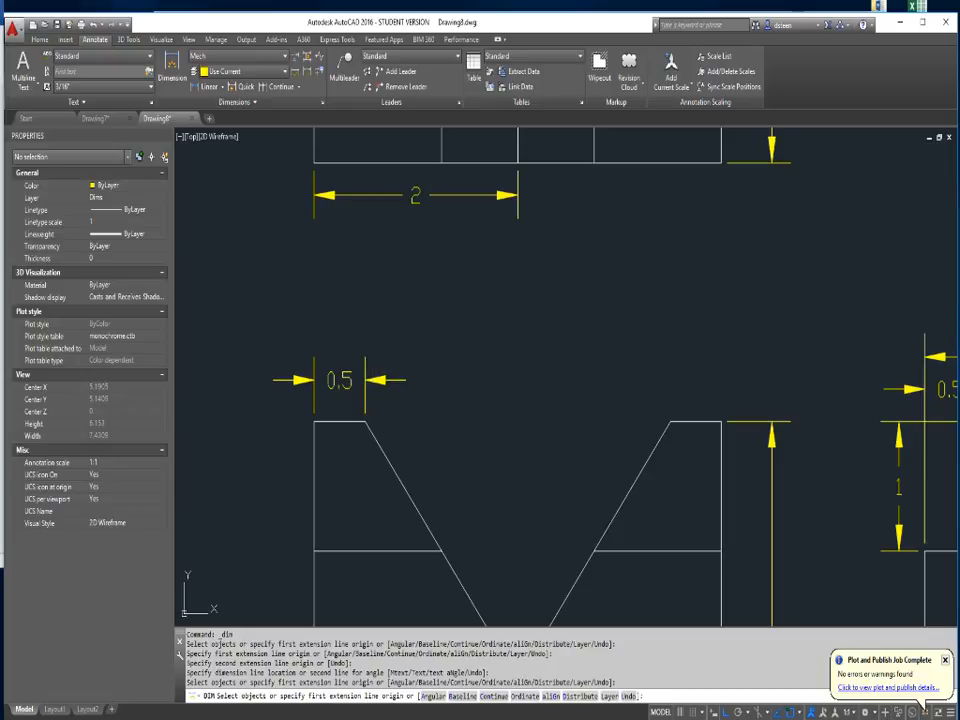
Add a horizontal dimension from the front view's upper-left corner to the V-notch's vertex, placed above the 0.5 dimension.
click(314, 421)
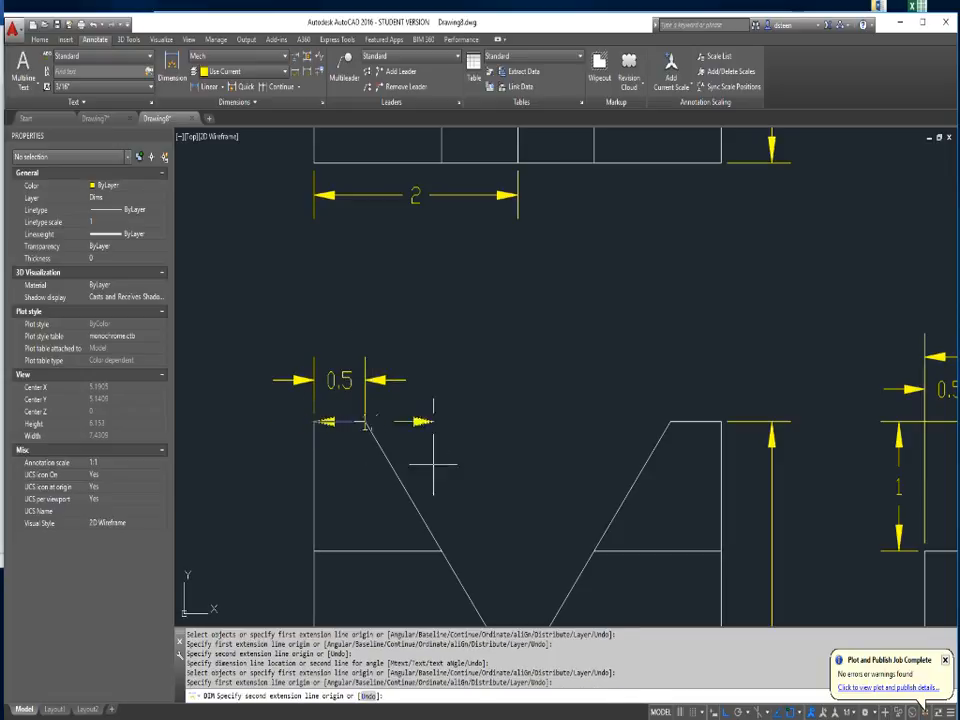
middle_drag(555, 451, 541, 349)
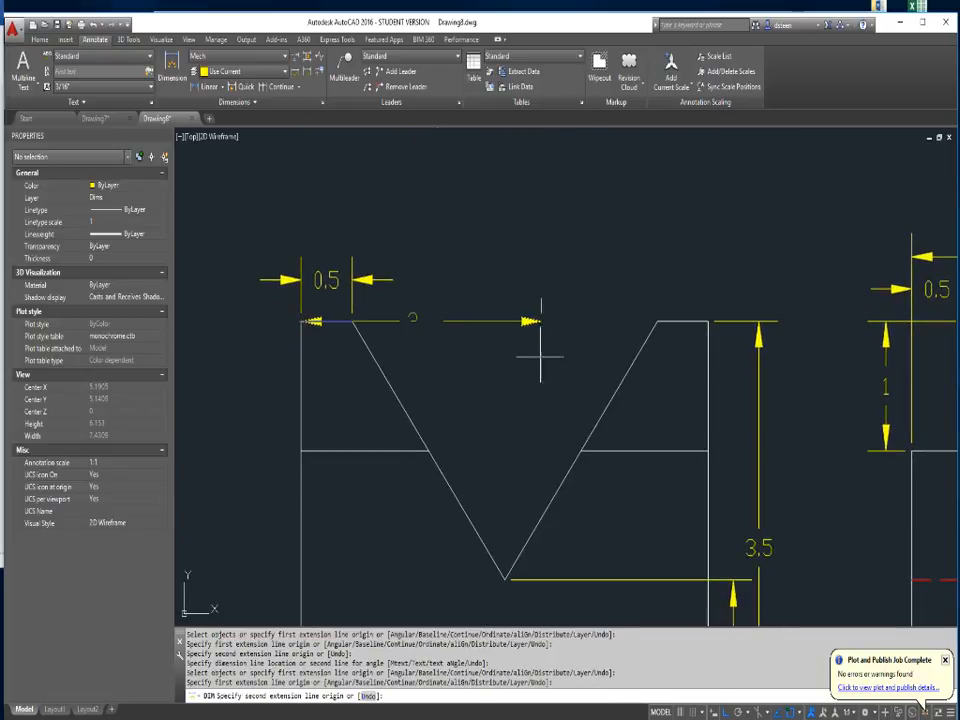
click(505, 578)
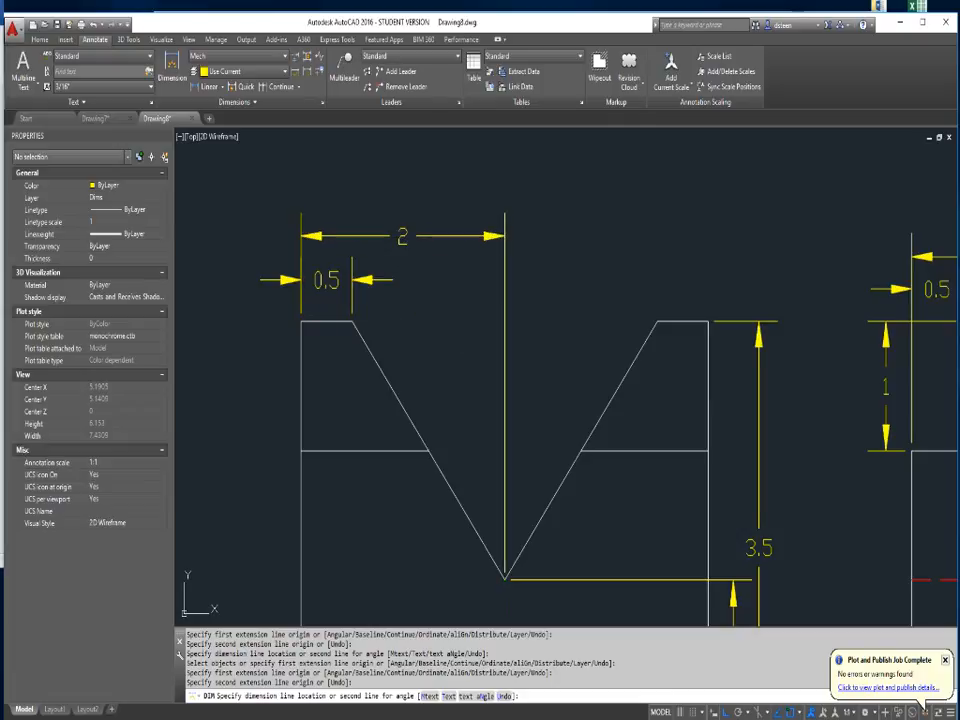
click(422, 236)
middle_drag(422, 236, 414, 375)
key(Escape)
Erase the horizontal dimension directly below the top view.
click(382, 255)
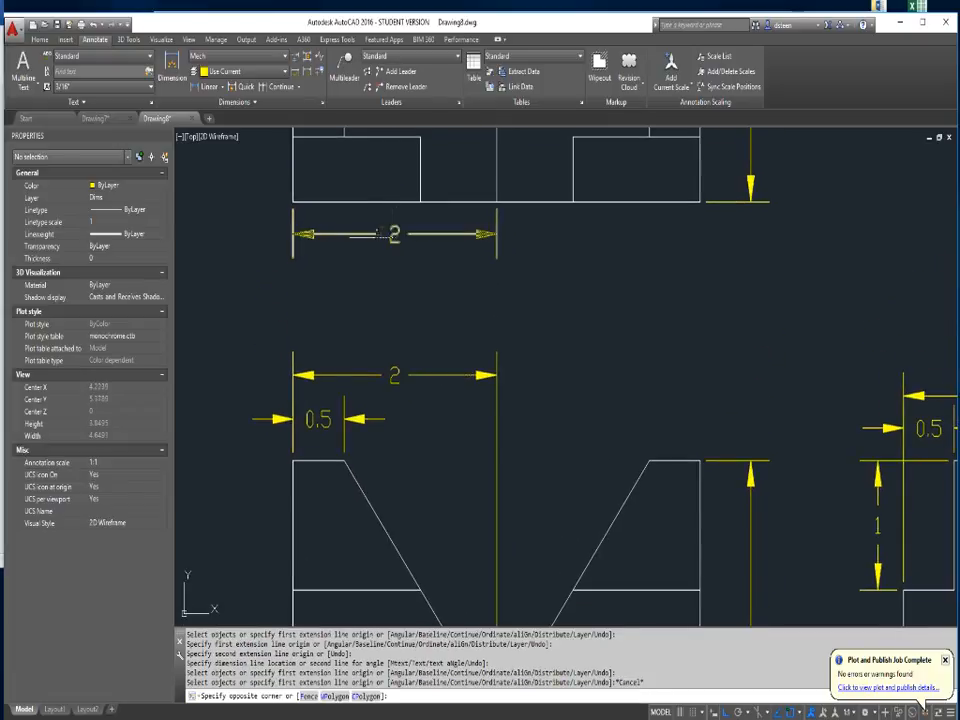
click(362, 233)
key(Delete)
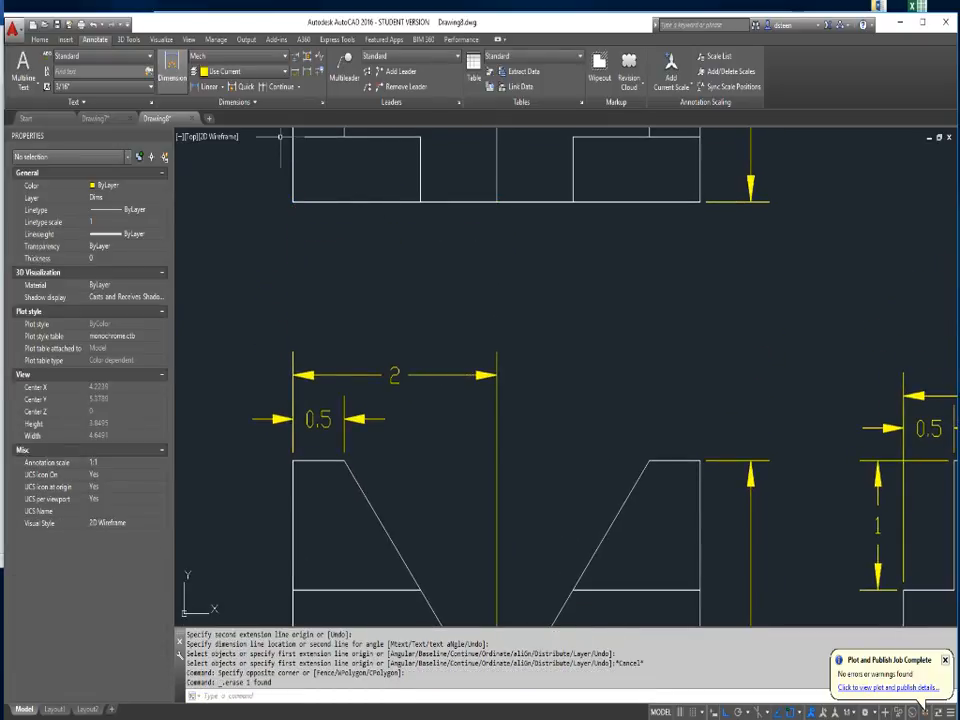
Add a horizontal dimension from the front view's upper-left corner to the V-notch's upper-right corner, placed above the 2 dimension.
double_click(172, 66)
click(293, 460)
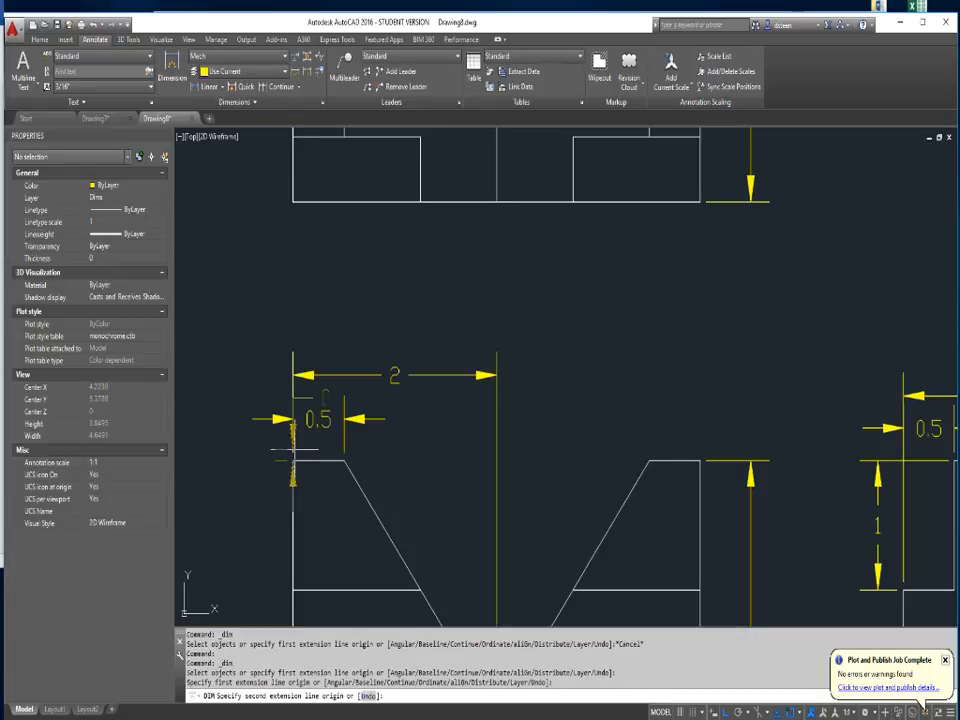
middle_drag(294, 448, 273, 303)
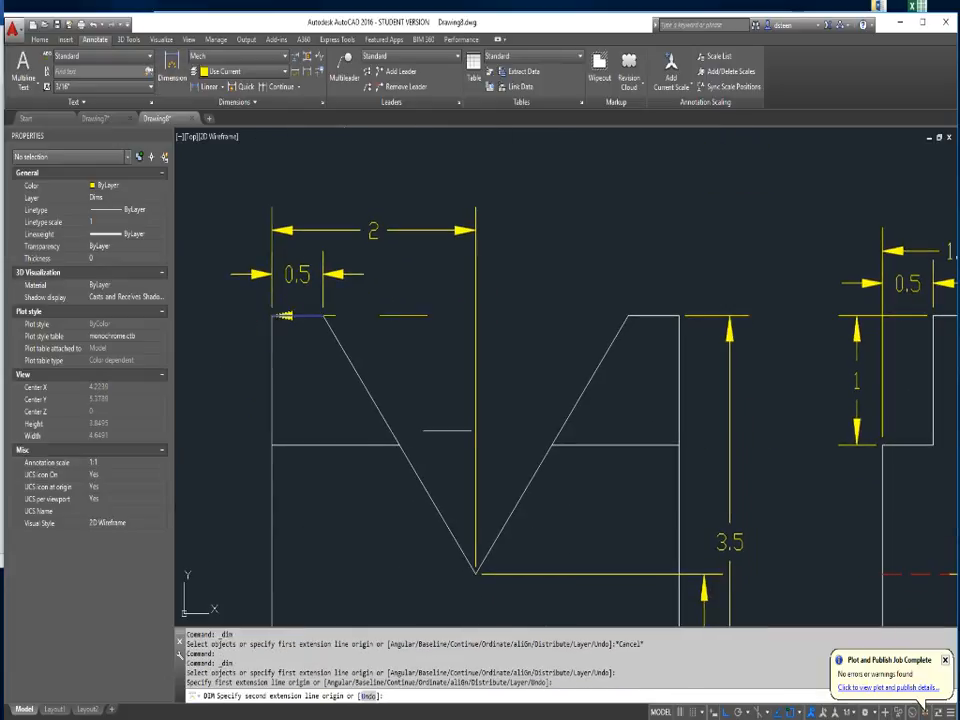
click(628, 318)
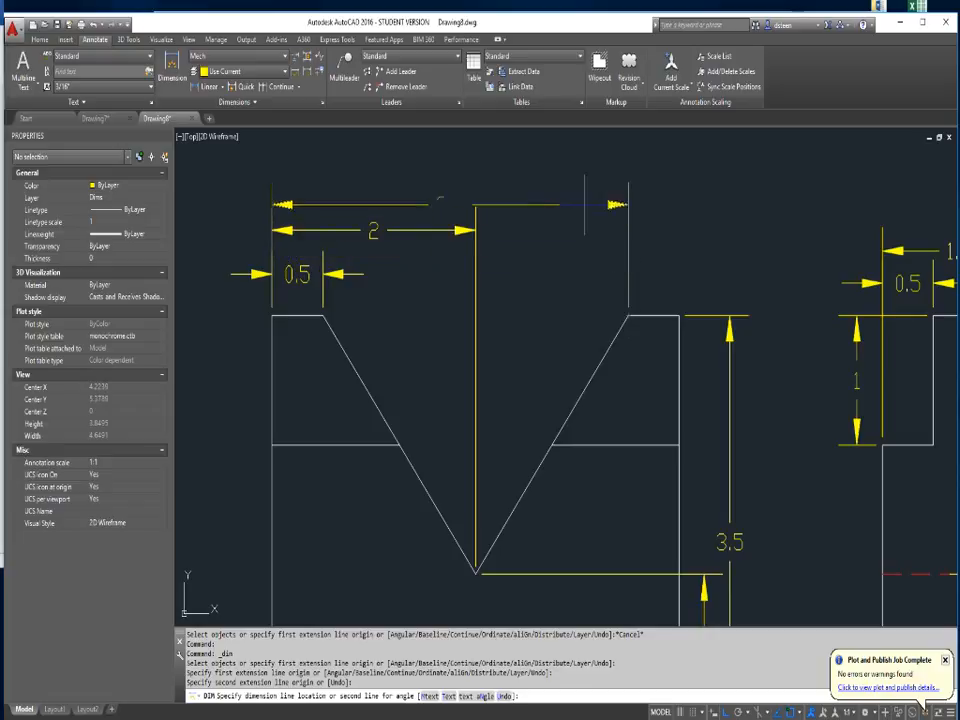
click(584, 179)
scroll(635, 309, up, 10)
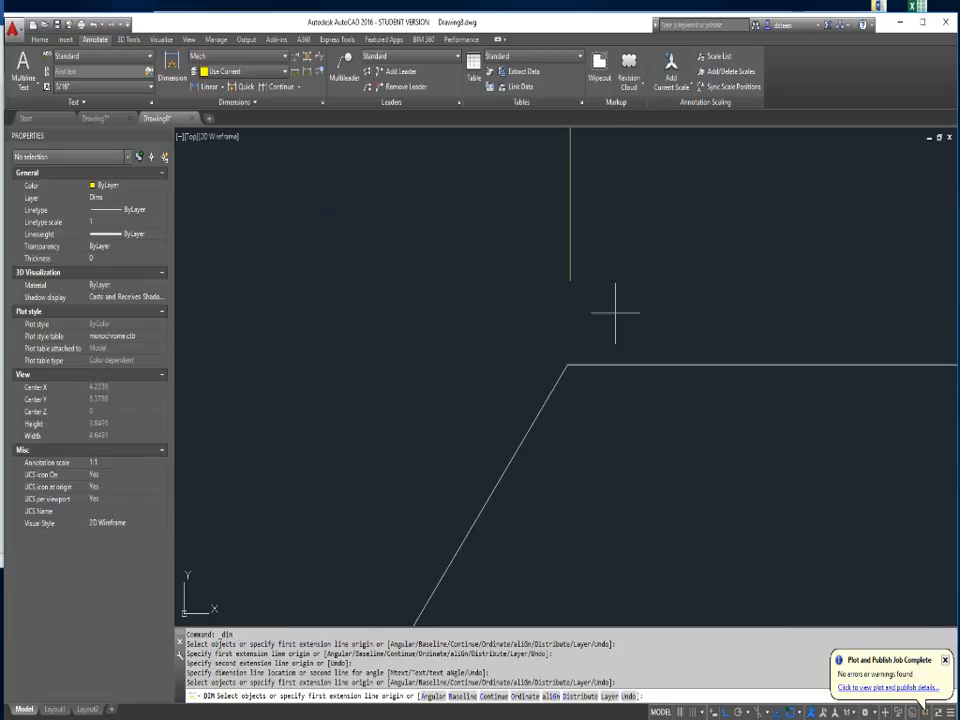
click(569, 262)
click(536, 250)
key(Escape)
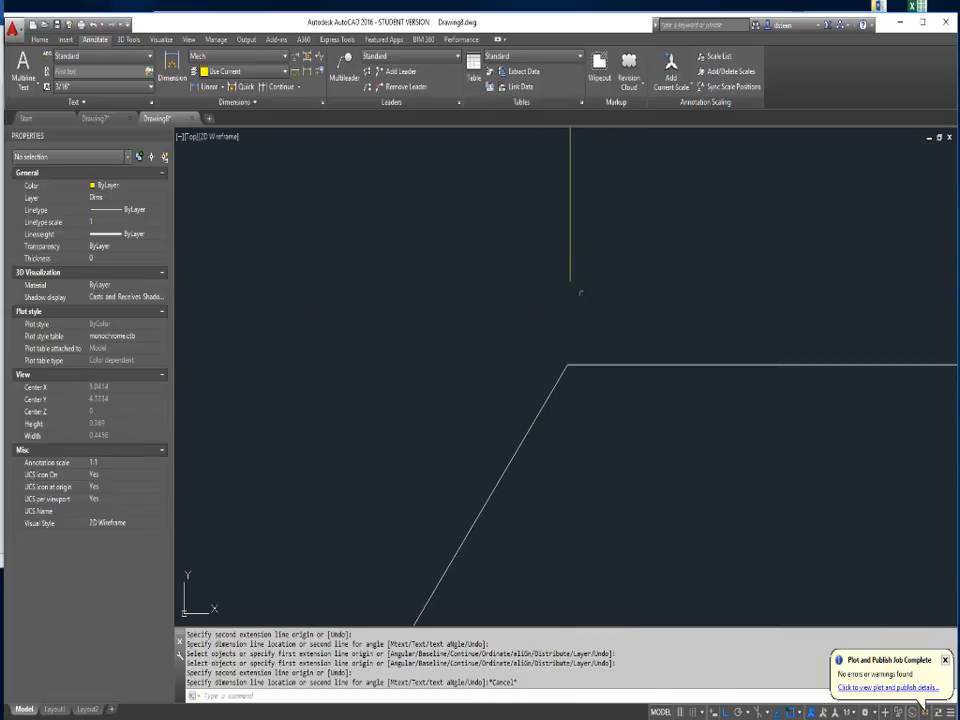
Stretch the right origin of the uppermost front view dimension exactly onto the V-notch's upper-right corner.
click(567, 274)
click(574, 251)
click(575, 251)
click(568, 259)
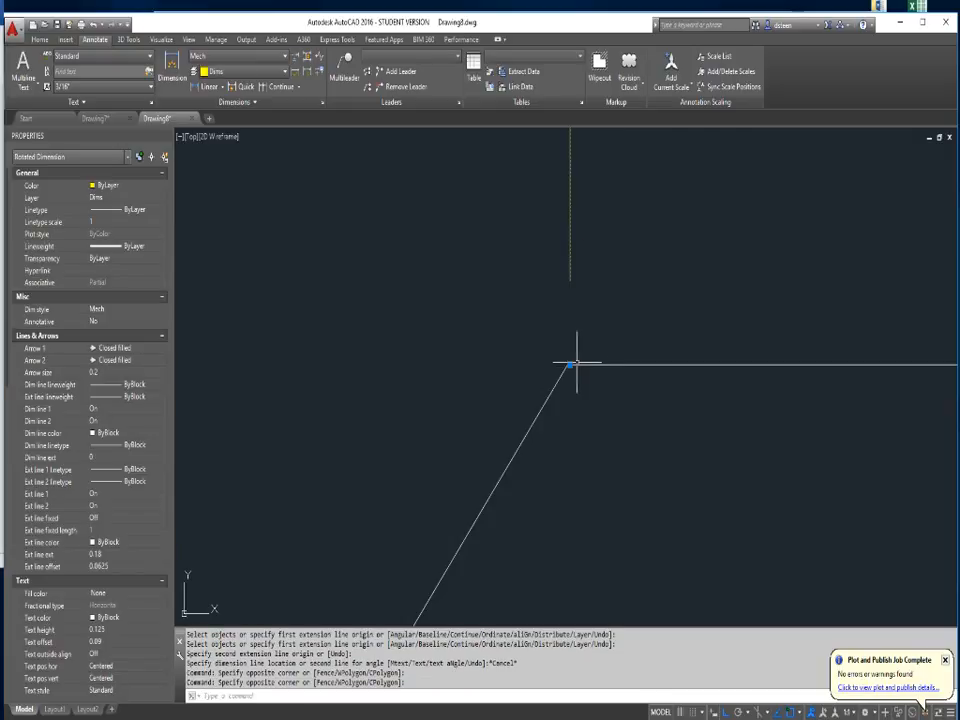
scroll(575, 364, up, 5)
scroll(569, 364, up, 5)
click(542, 360)
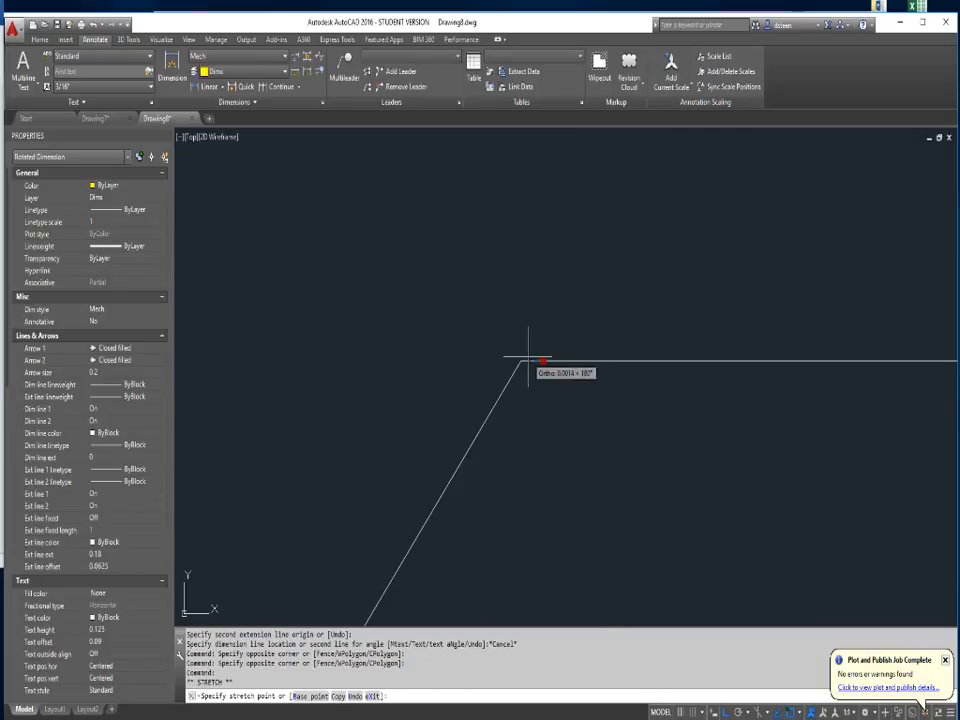
click(521, 361)
scroll(522, 321, down, 12)
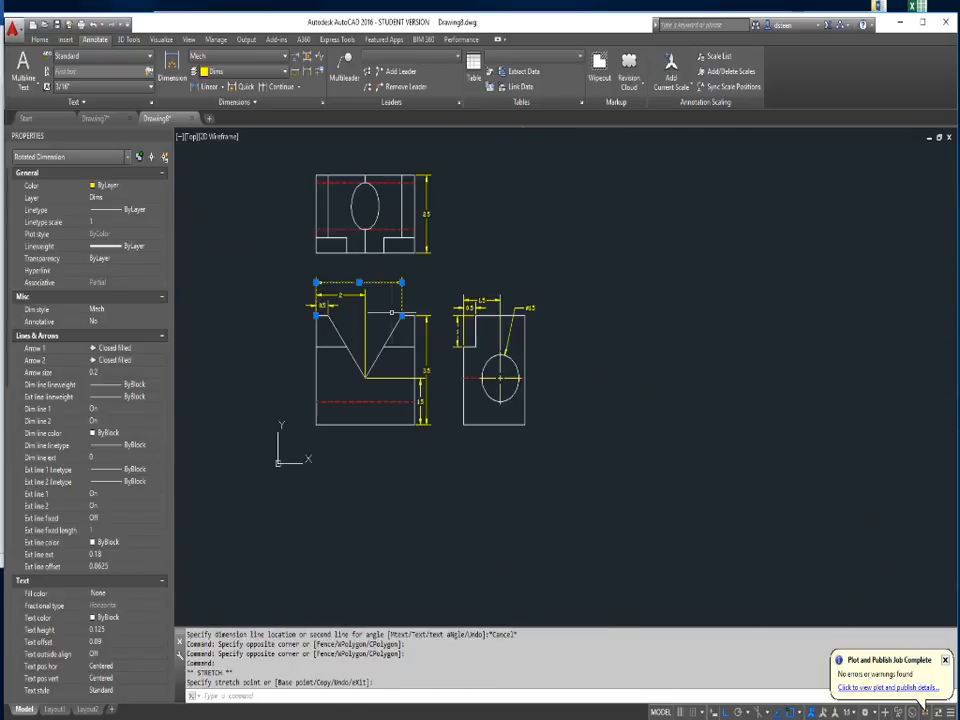
middle_drag(391, 314, 542, 404)
scroll(510, 390, up, 6)
key(Escape)
key(Escape)
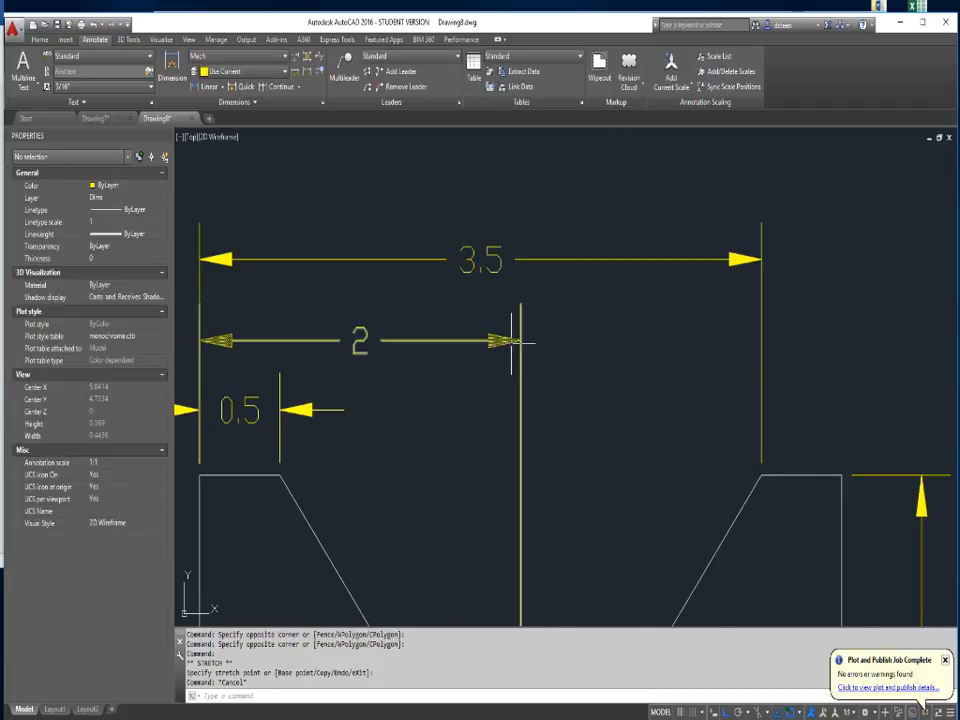
Dimension the front view's overall width between its upper corners, placing the dimension line above the 3.5 dimension.
click(171, 72)
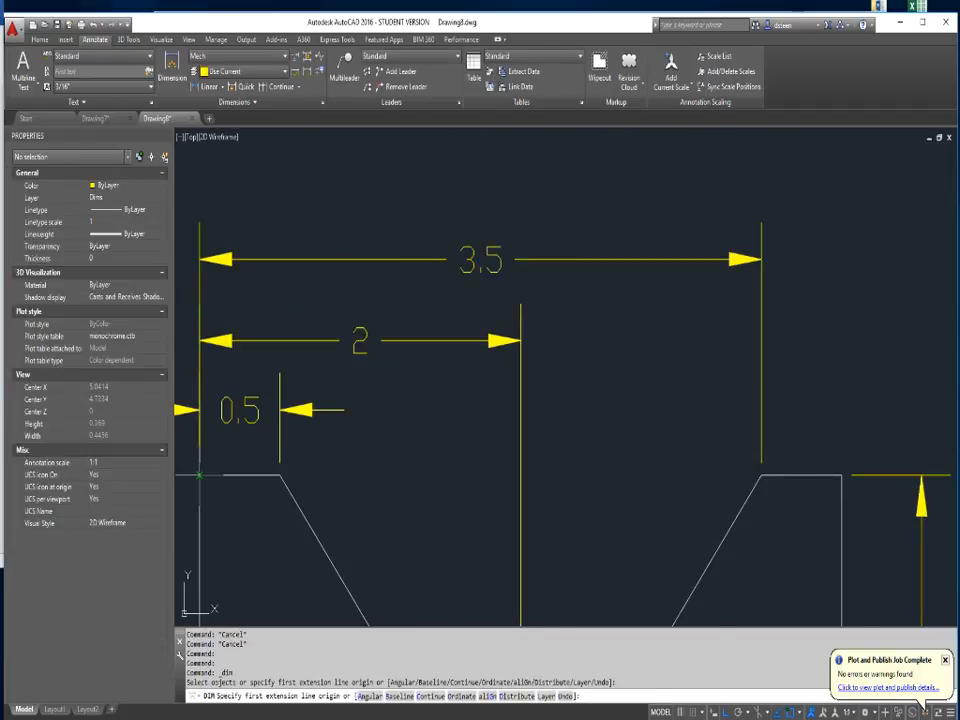
click(201, 475)
click(841, 475)
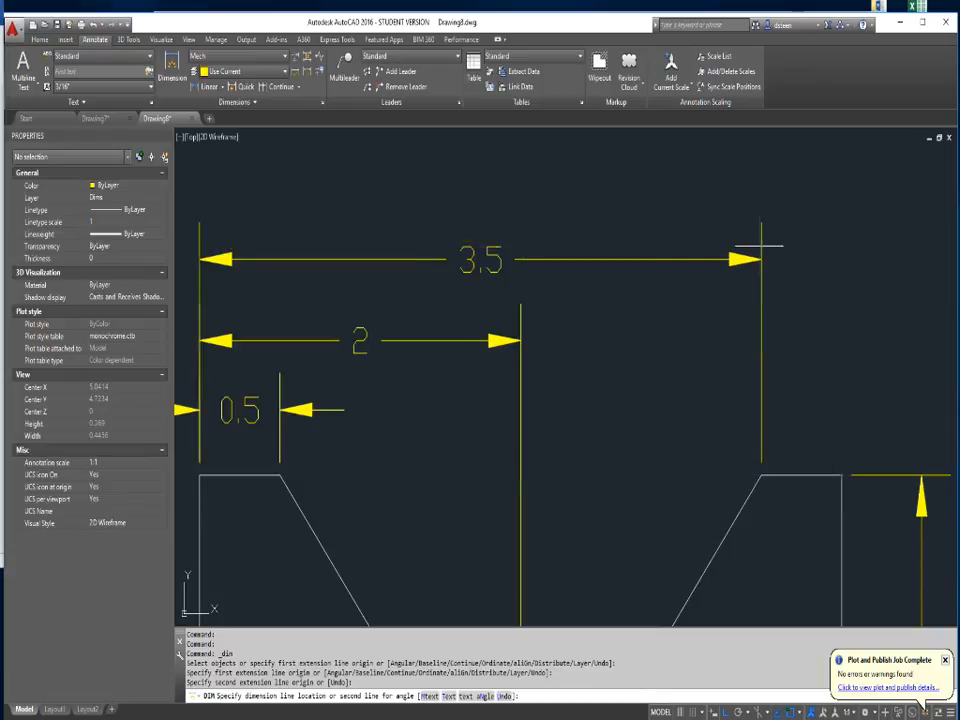
click(765, 166)
key(Escape)
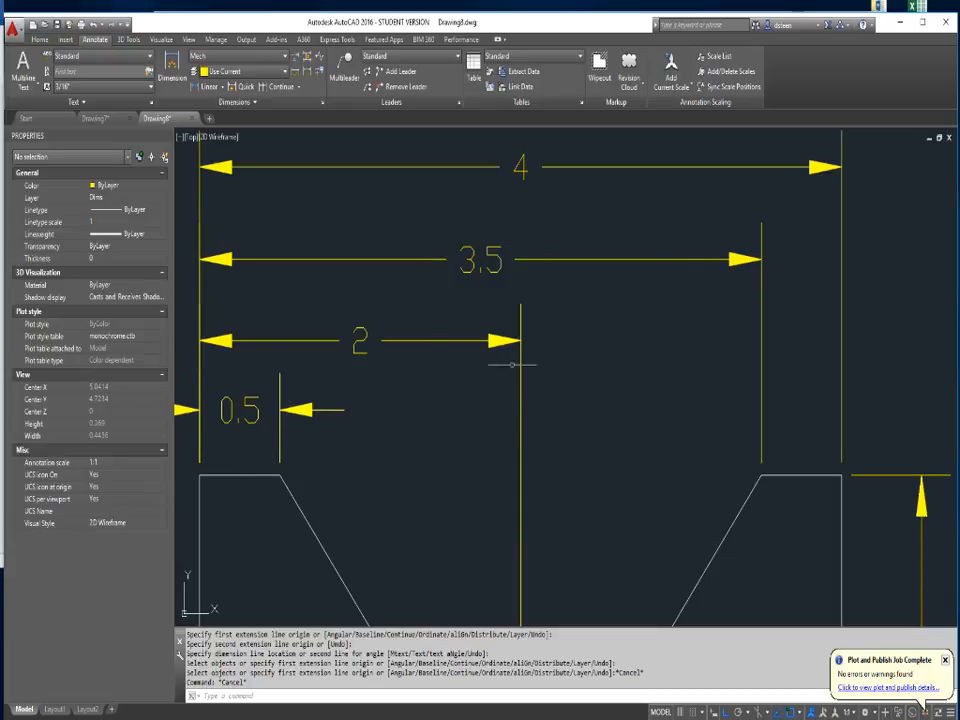
Erase the two vertical dimensions to the right of the front view.
scroll(629, 269, down, 2)
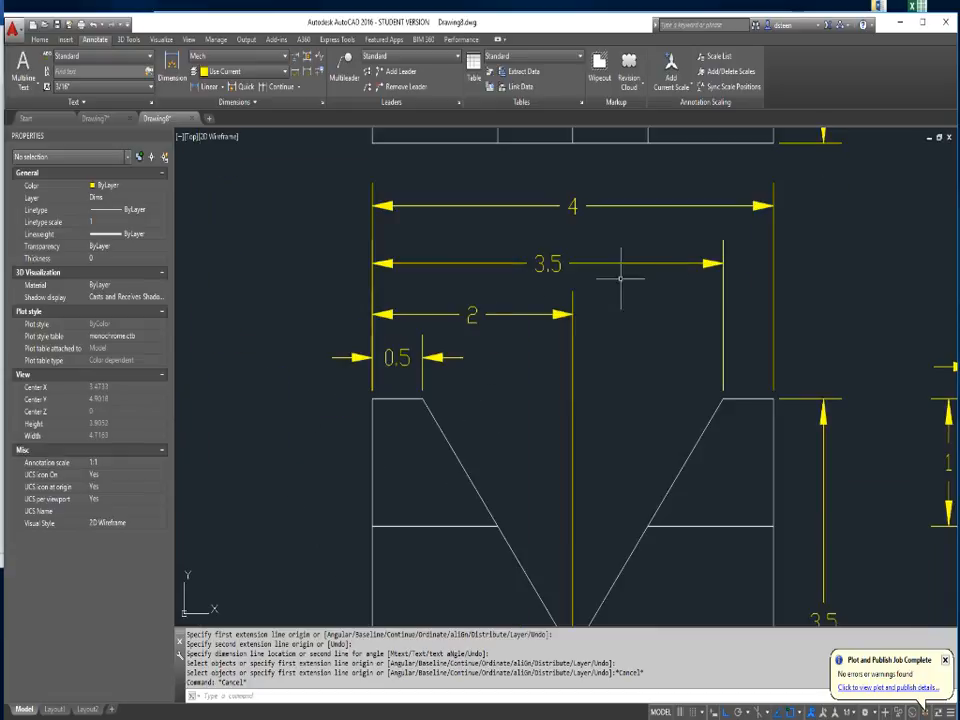
scroll(677, 302, down, 2)
scroll(778, 440, down, 2)
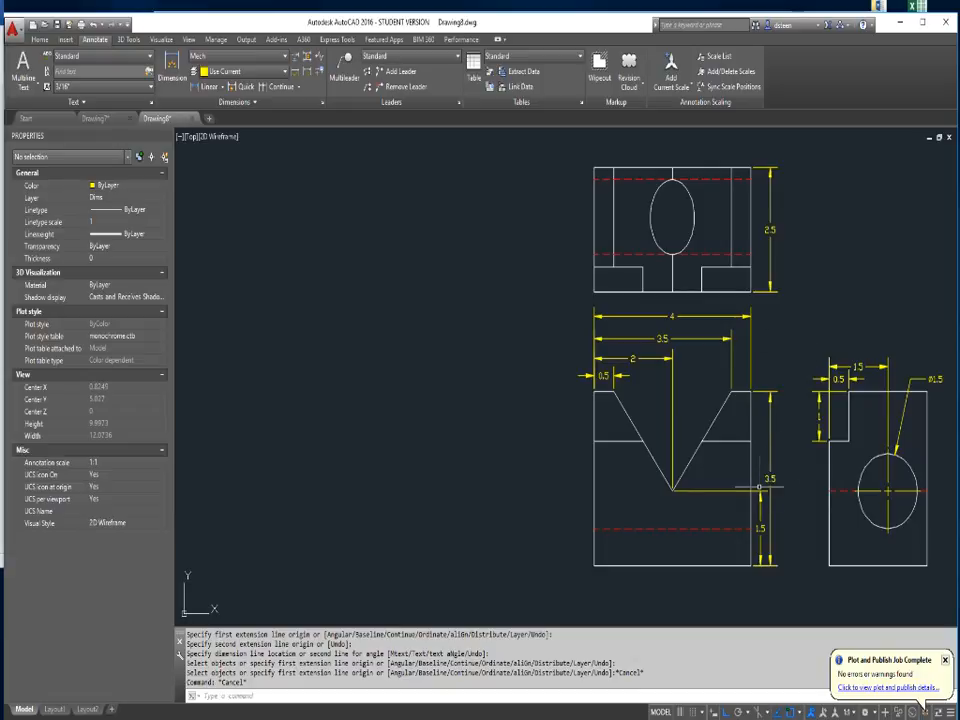
click(776, 472)
click(758, 508)
key(Delete)
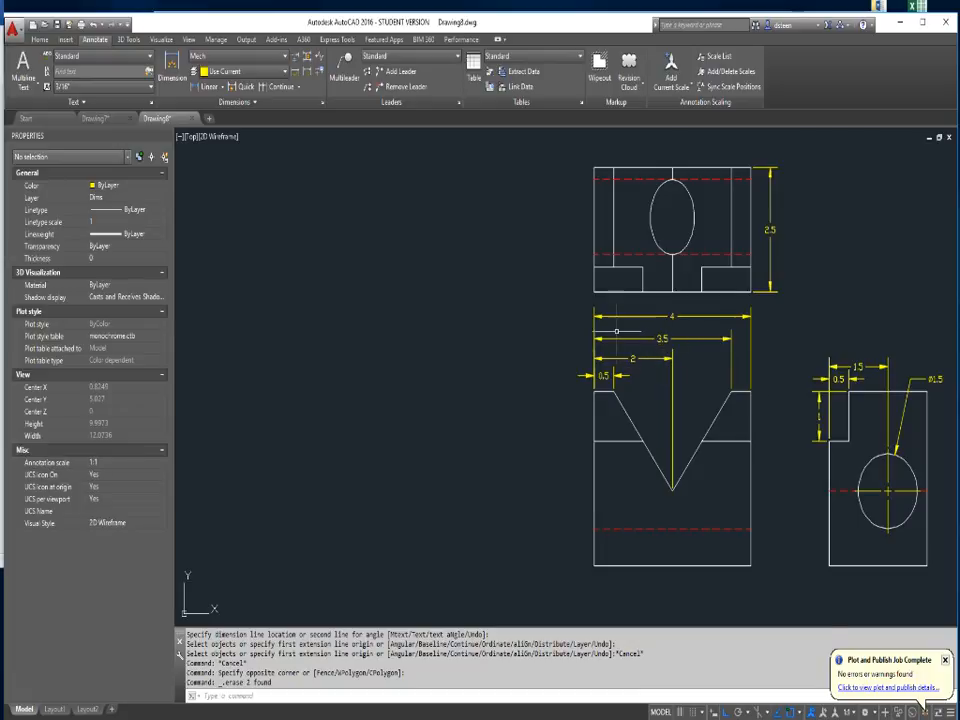
Erase the vertical depth dimension to the right of the top view.
scroll(616, 330, up, 2)
middle_drag(621, 332, 497, 281)
scroll(495, 280, down, 2)
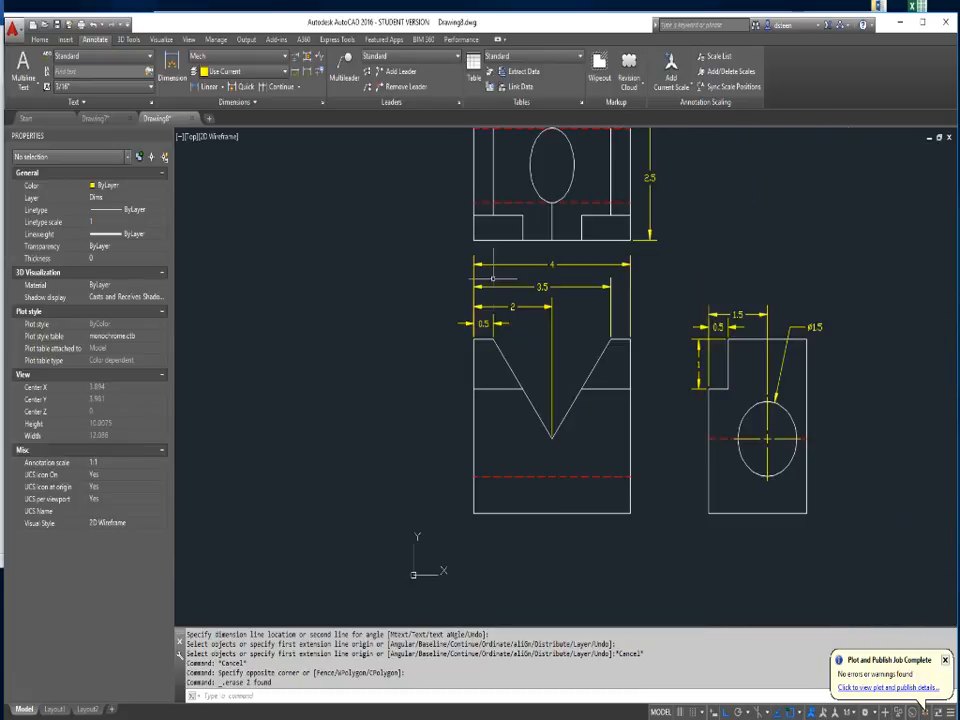
middle_drag(403, 272, 357, 321)
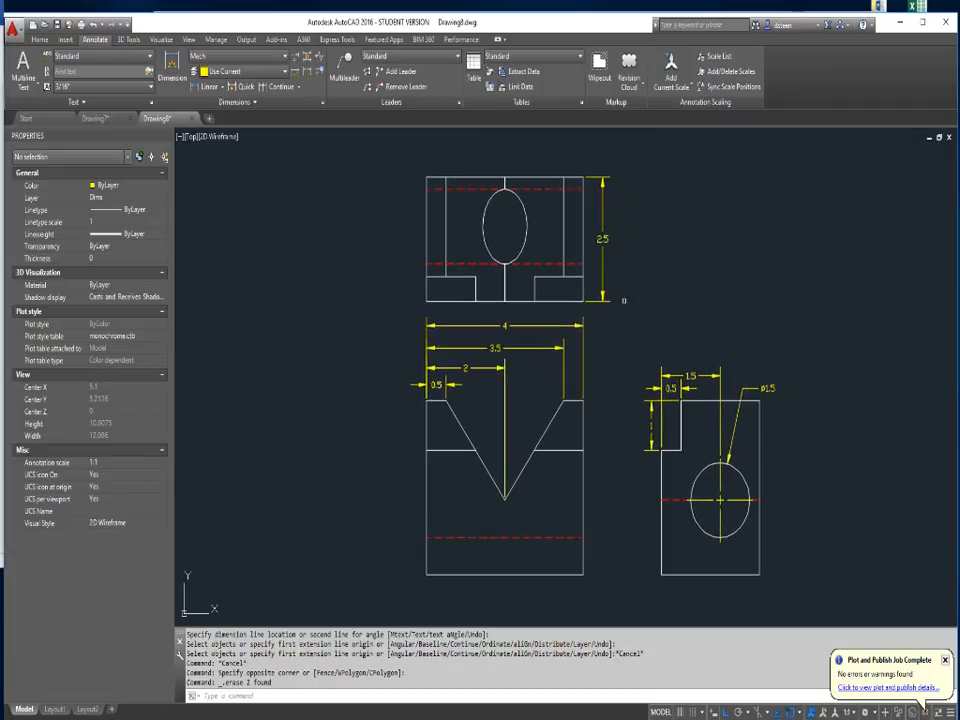
click(602, 298)
key(Delete)
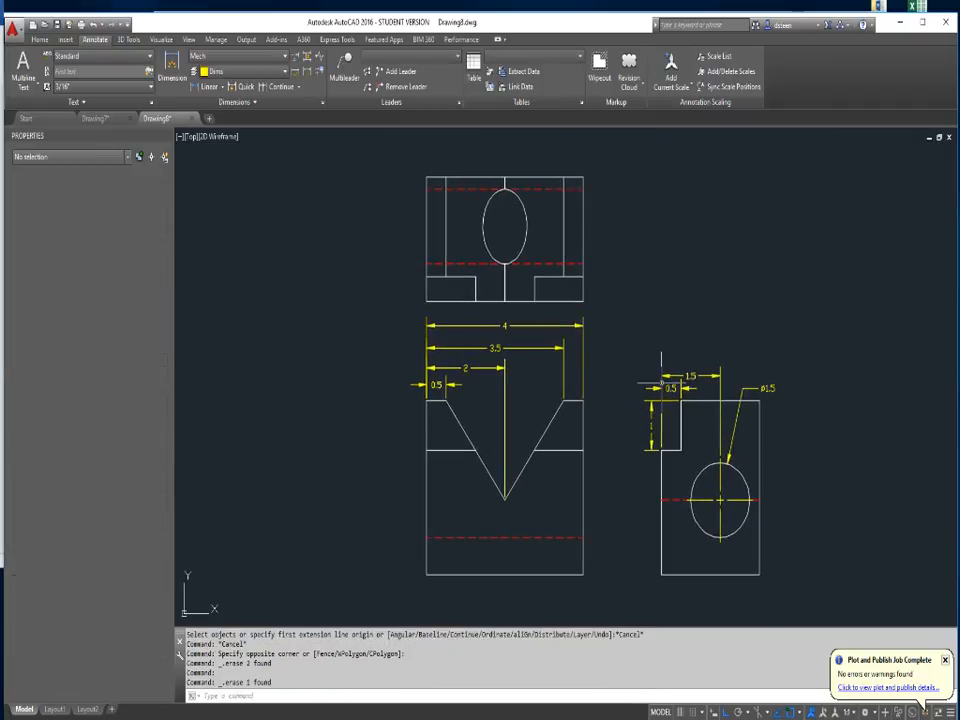
click(747, 369)
click(672, 386)
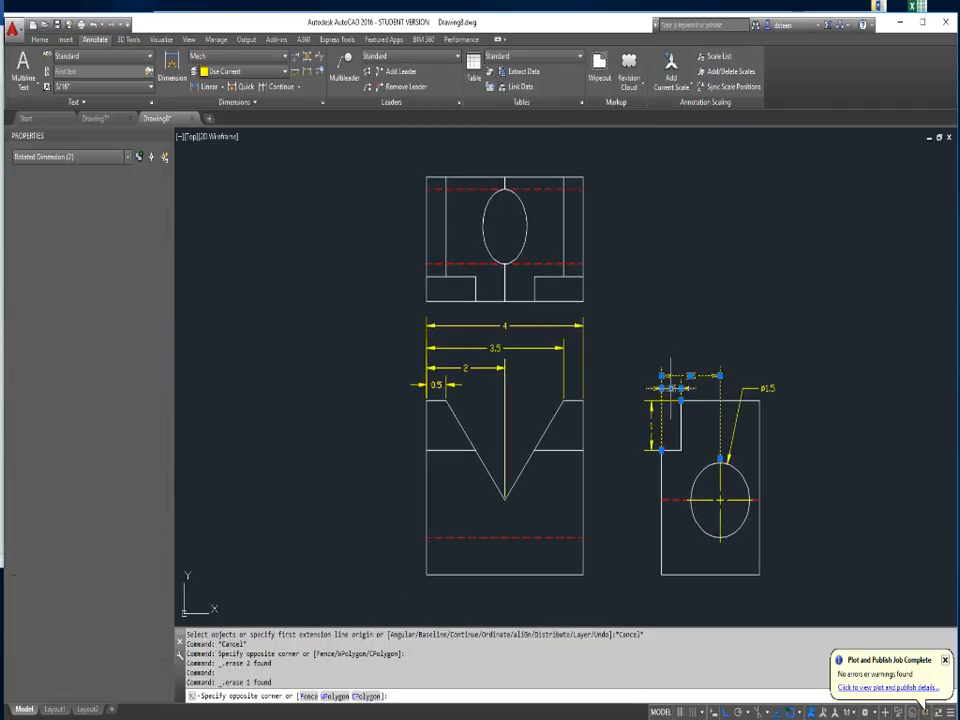
scroll(682, 368, up, 4)
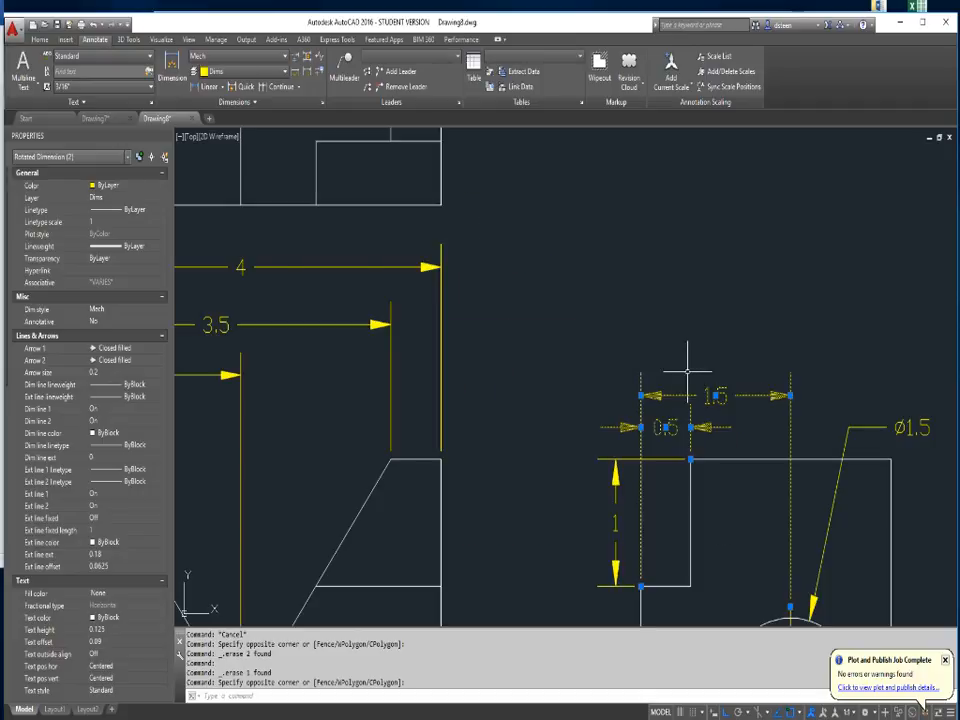
scroll(681, 381, down, 4)
key(Escape)
key(Escape)
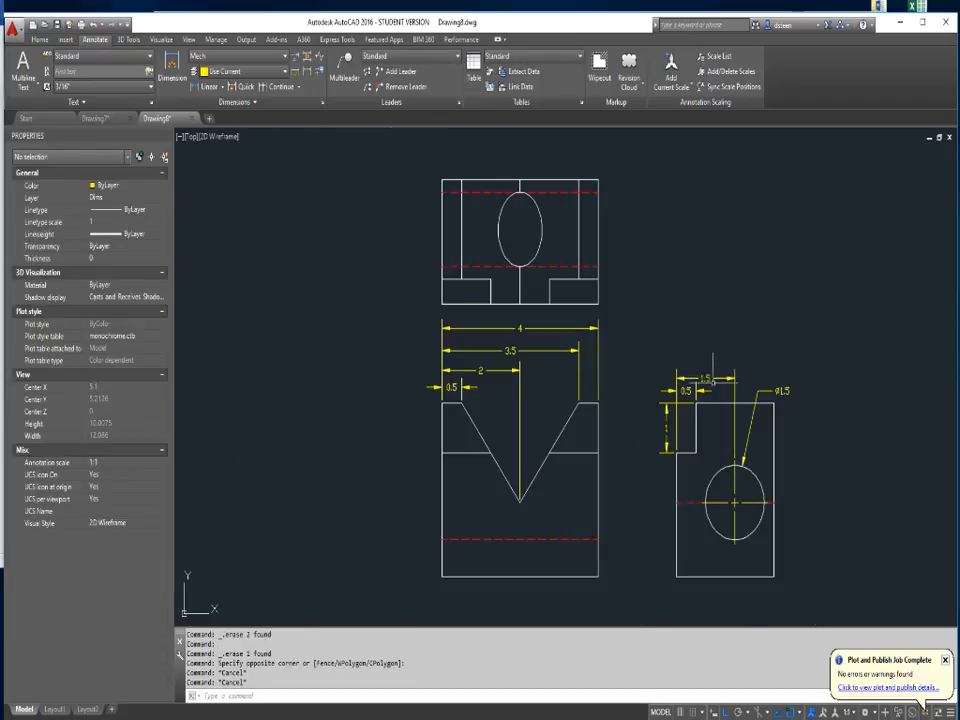
Move the side view's upper horizontal dimension line slightly higher above the 0.5 dimension.
scroll(703, 383, up, 4)
click(698, 367)
click(679, 370)
click(680, 369)
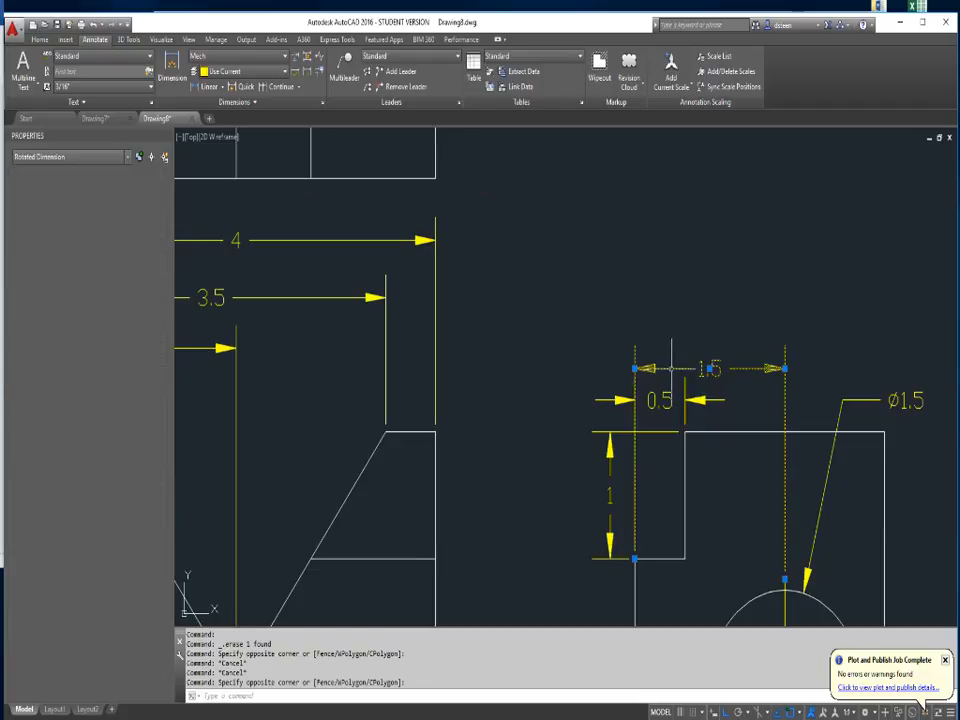
click(636, 369)
click(636, 360)
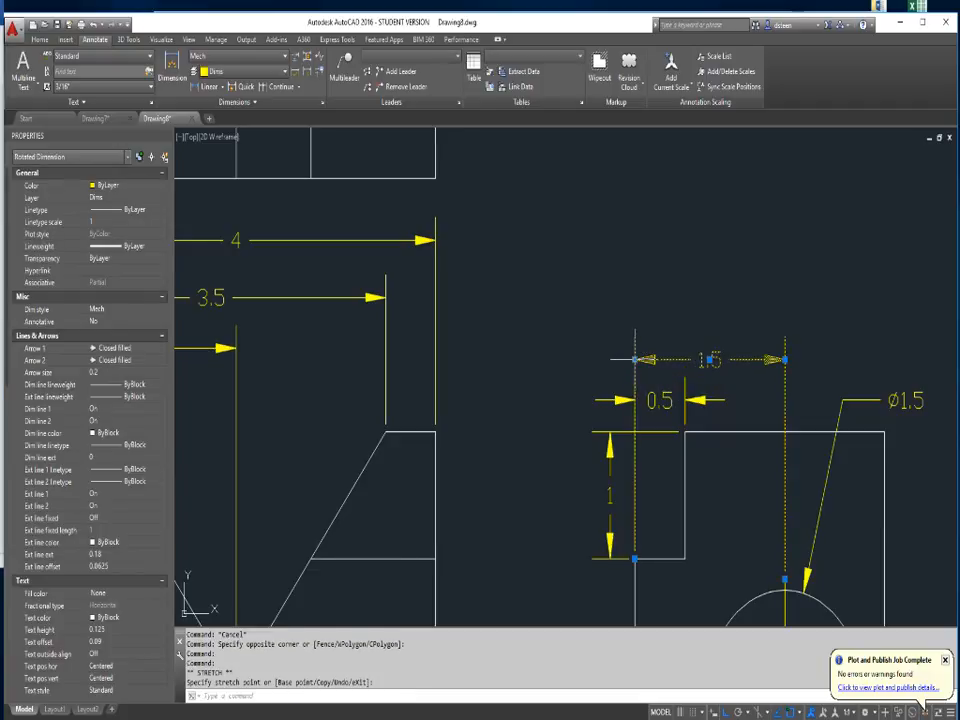
Dimension the side view's overall width from its left edge to its upper-right corner, placing the dimension line above the 1.5 dimension.
key(Escape)
key(Escape)
middle_drag(823, 350, 776, 313)
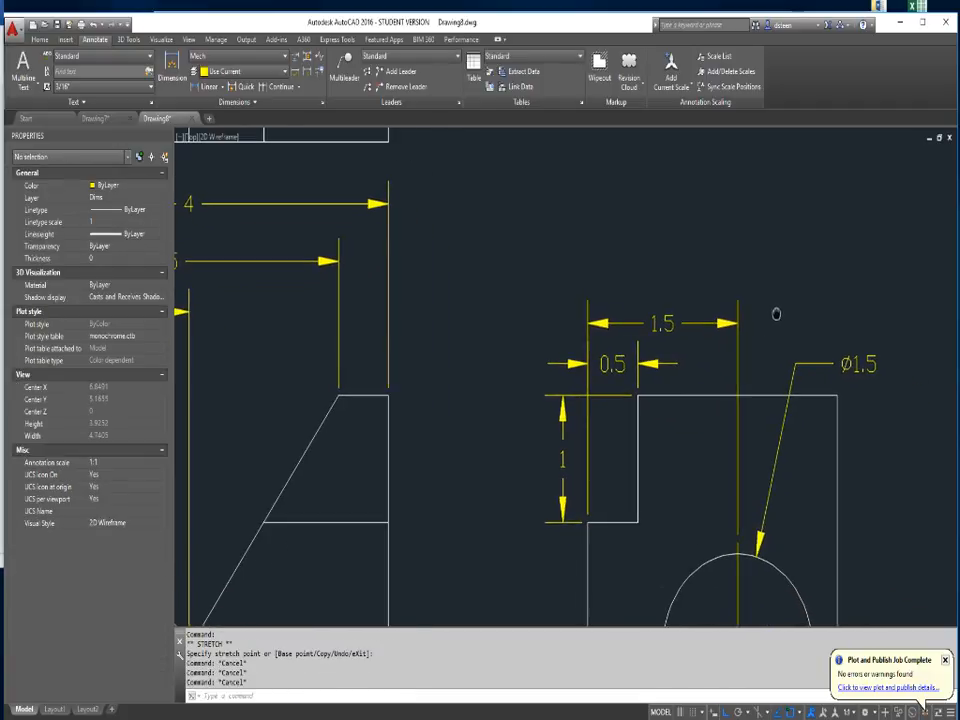
key(Escape)
key(Escape)
text(dim)
key(Return)
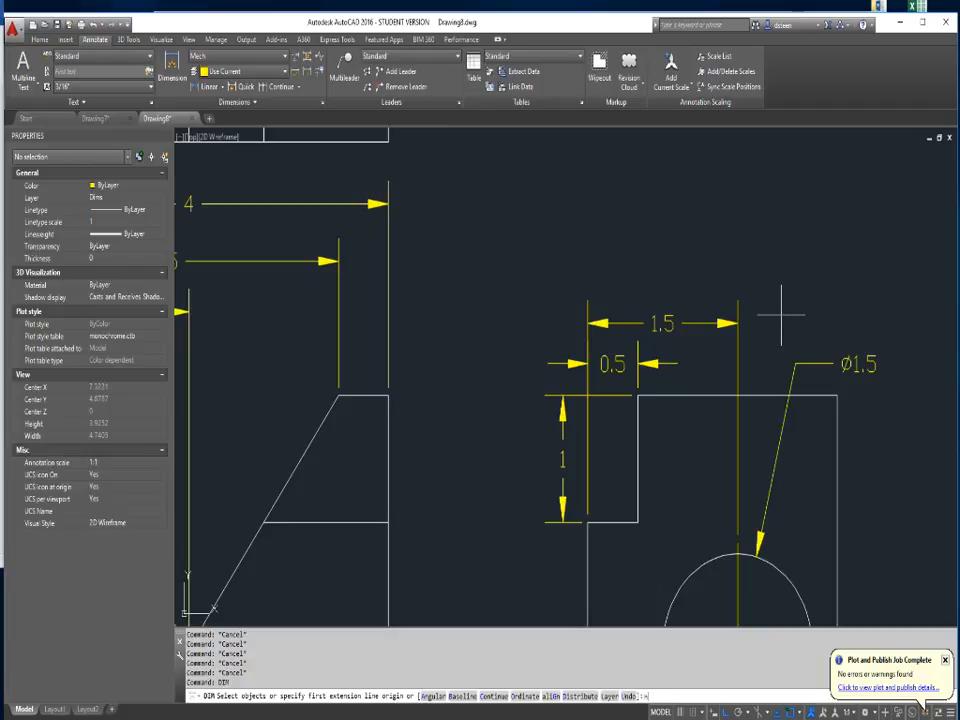
text(hor)
key(Return)
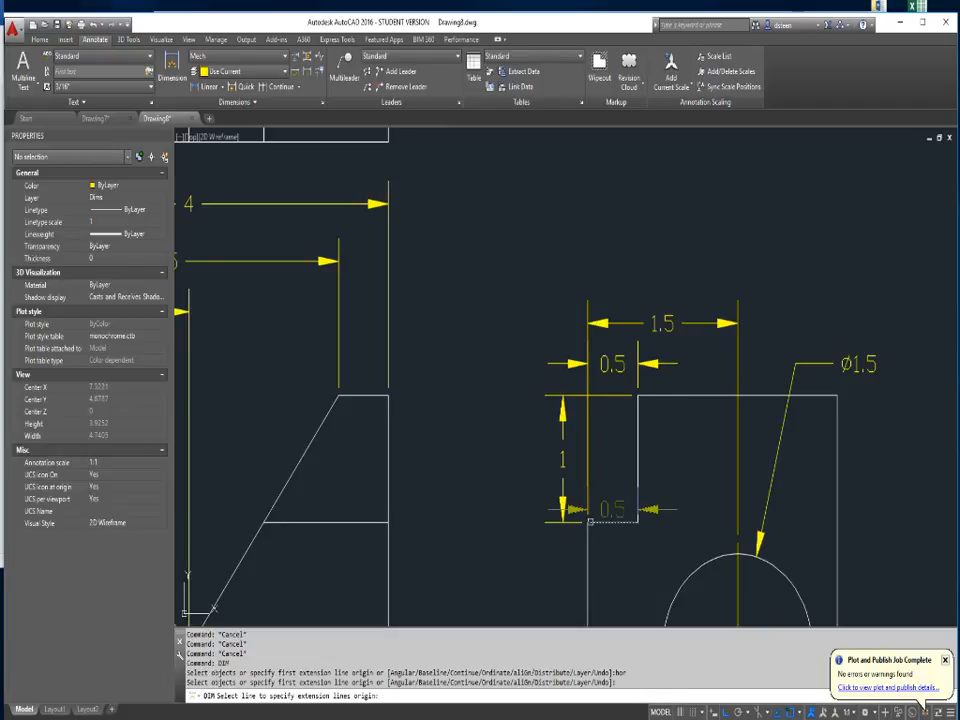
key(Return)
click(585, 521)
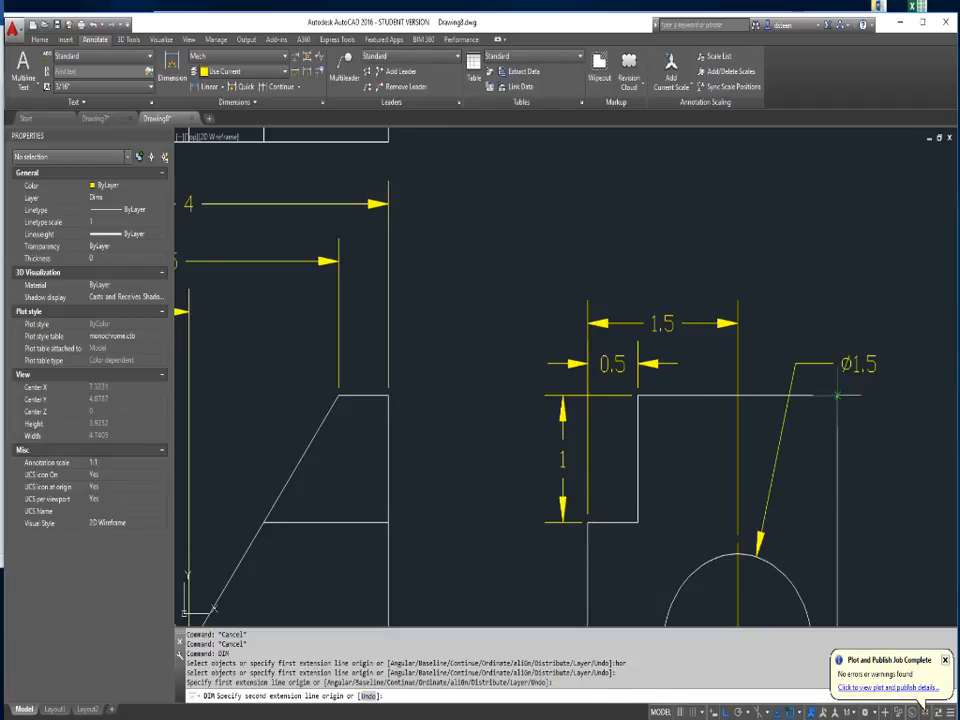
click(837, 394)
click(837, 274)
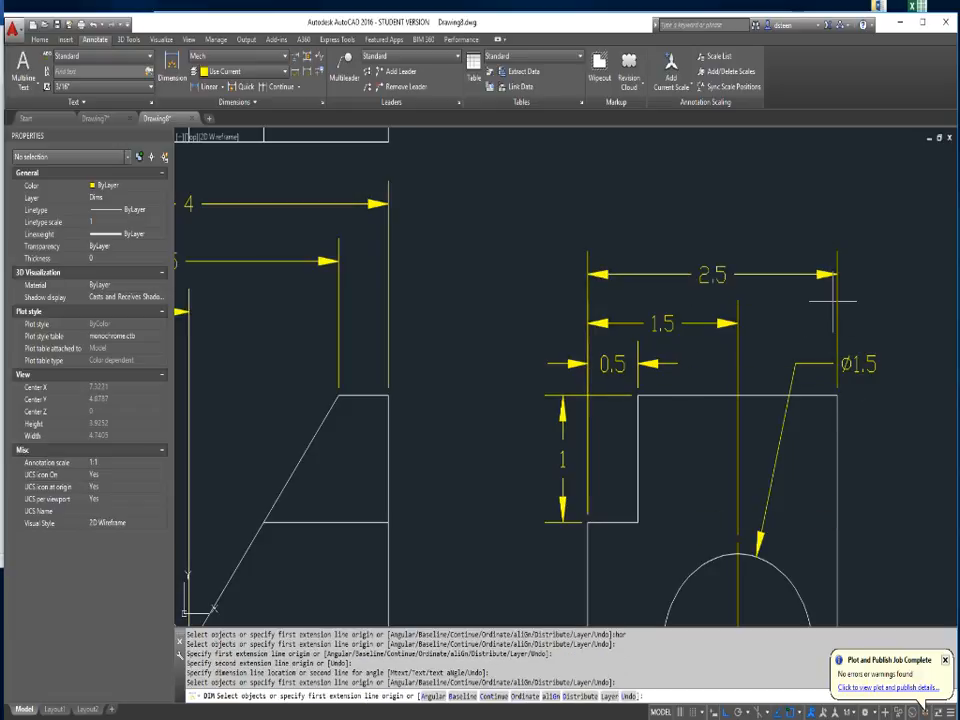
key(Escape)
key(Escape)
key(Escape)
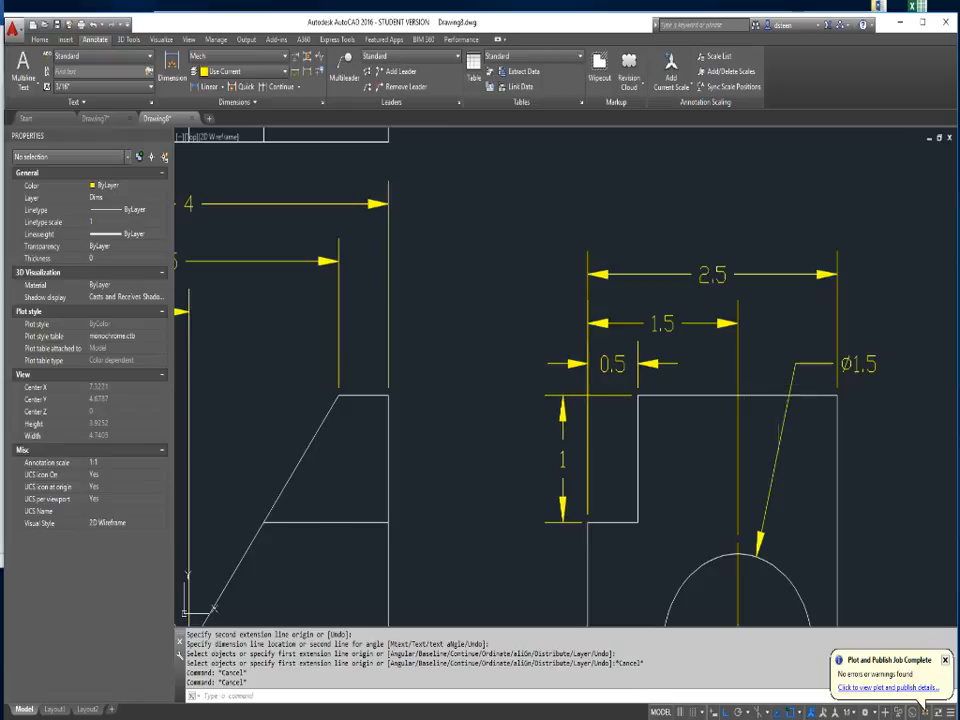
Move the hole's diameter dimension text outside the side view, to the right of its upper-right corner.
middle_drag(754, 371, 769, 270)
scroll(775, 278, down, 2)
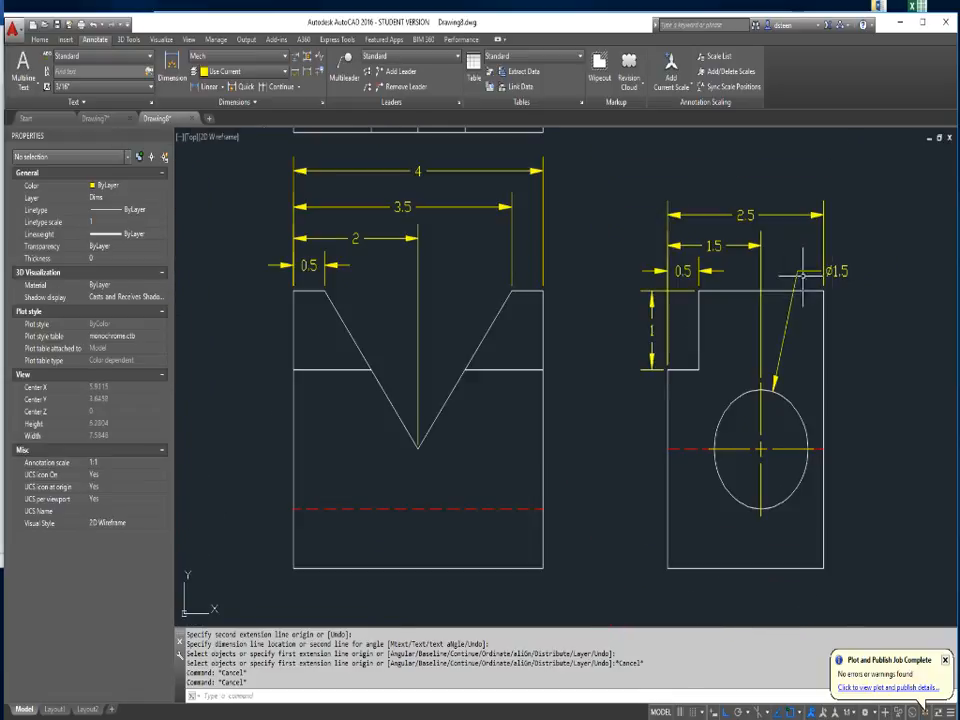
click(812, 271)
click(836, 270)
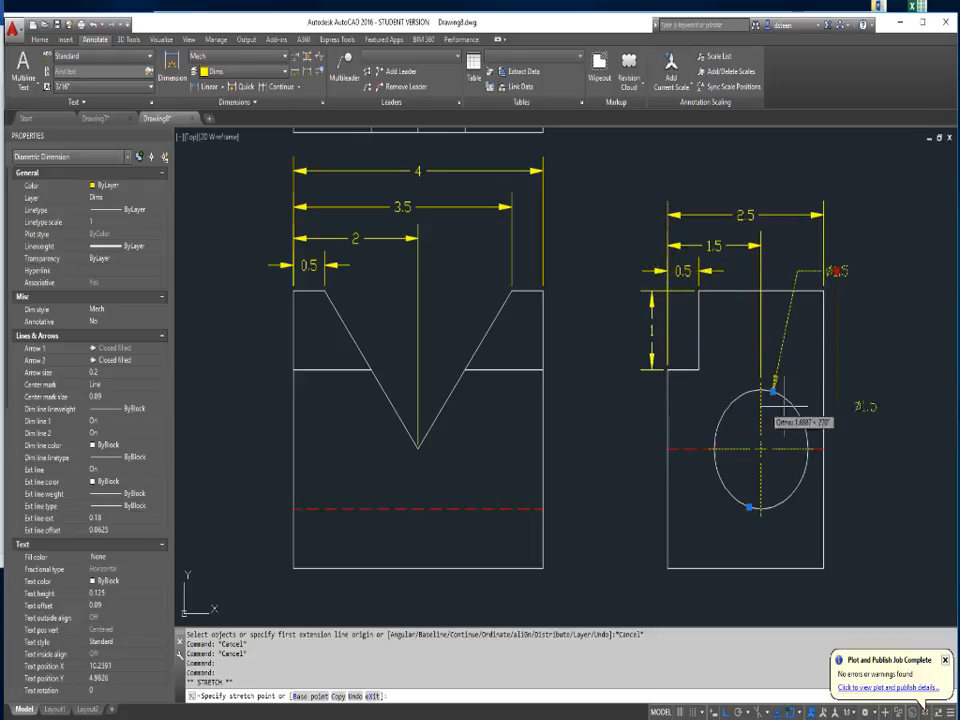
click(848, 300)
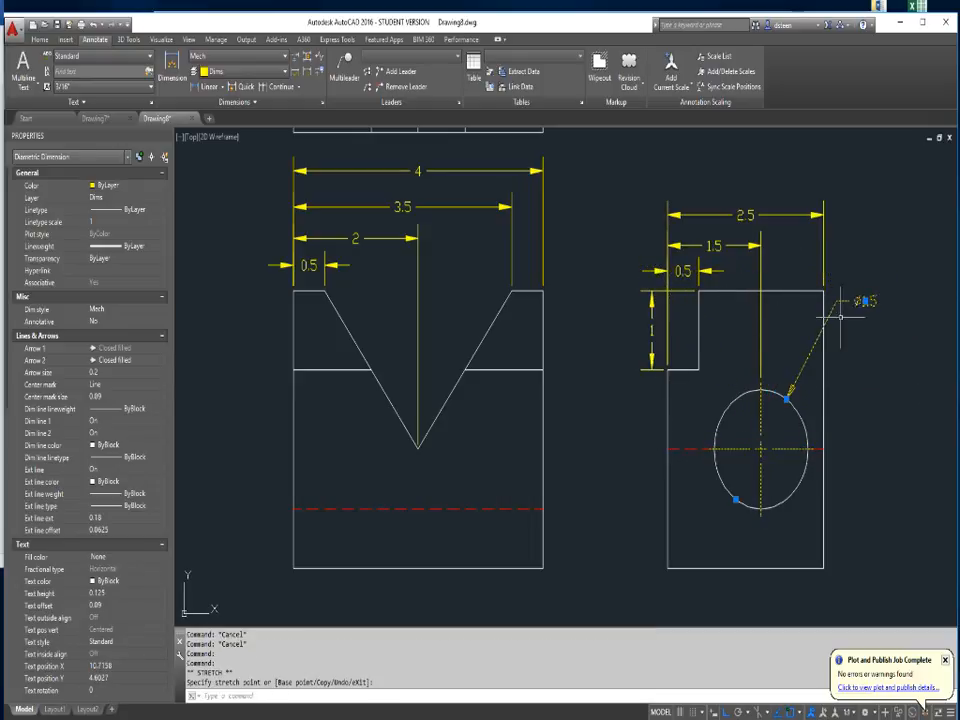
key(Escape)
key(Escape)
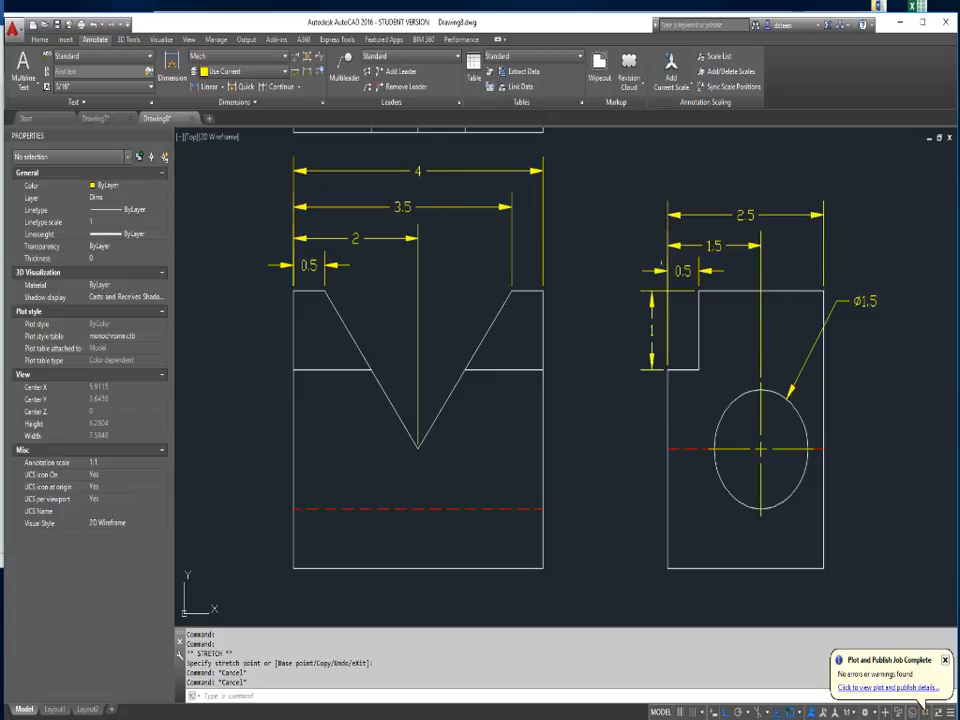
scroll(660, 263, down, 2)
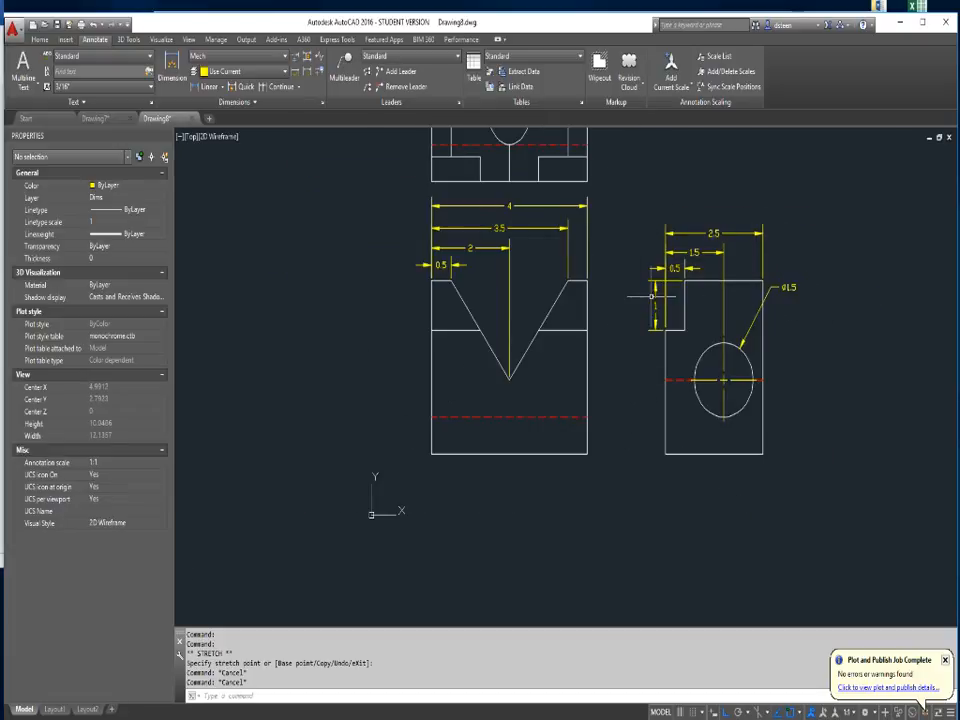
key(Escape)
key(Escape)
key(Escape)
key(Escape)
text(d)
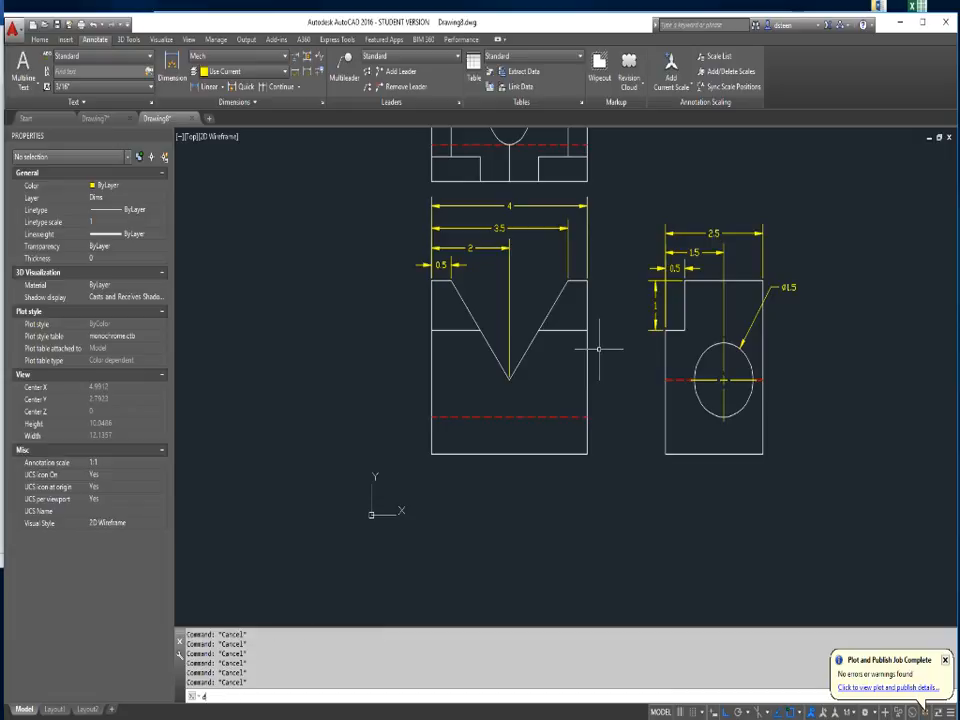
text(im)
key(Return)
key(Escape)
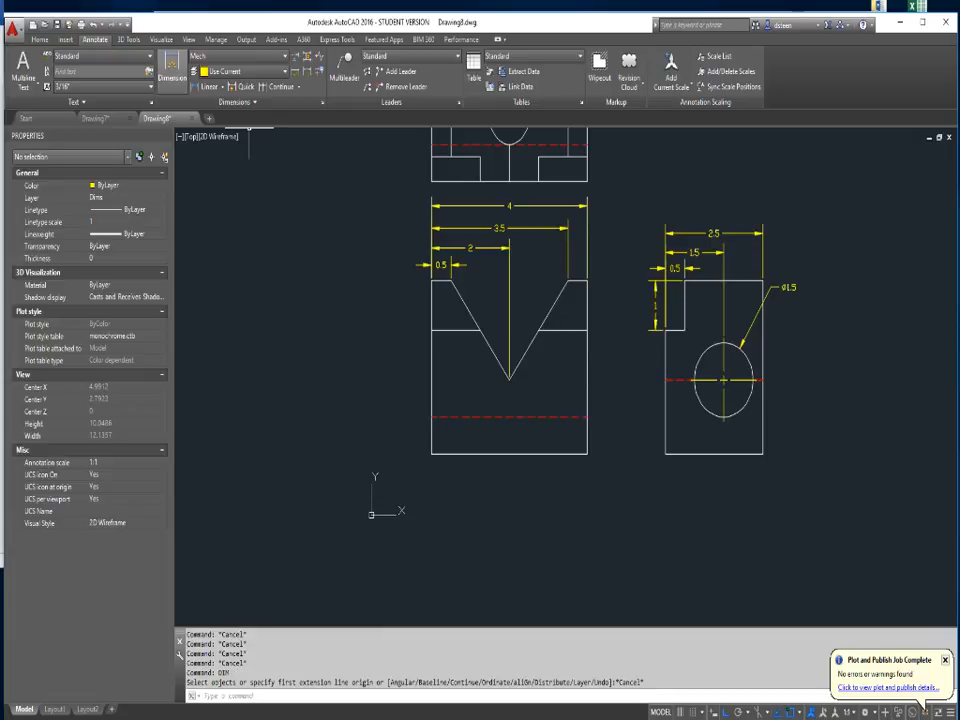
click(172, 67)
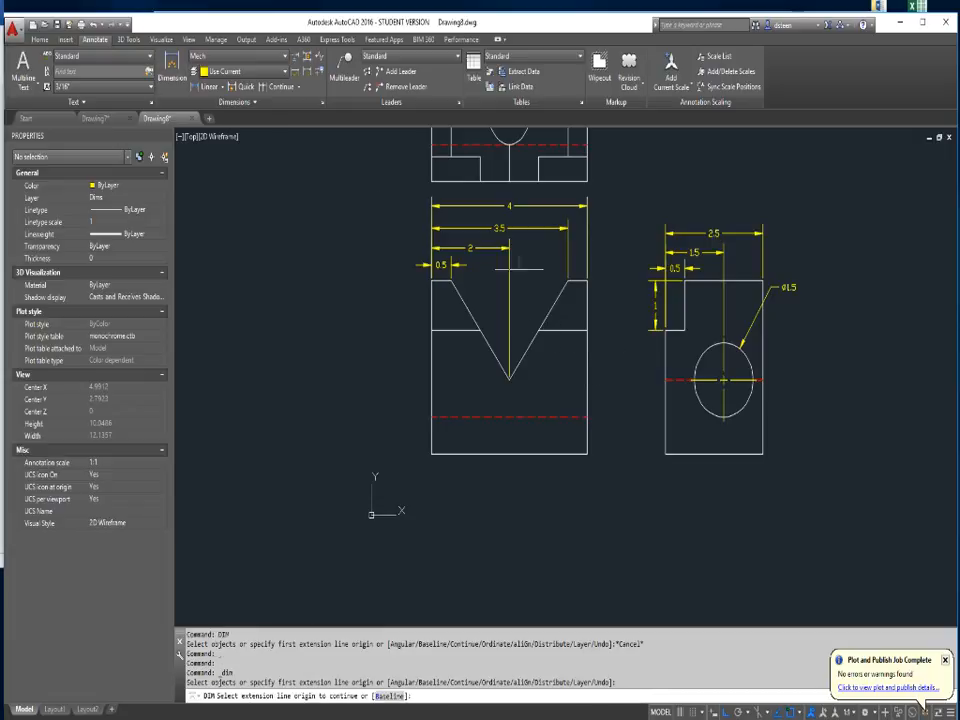
click(586, 453)
click(587, 281)
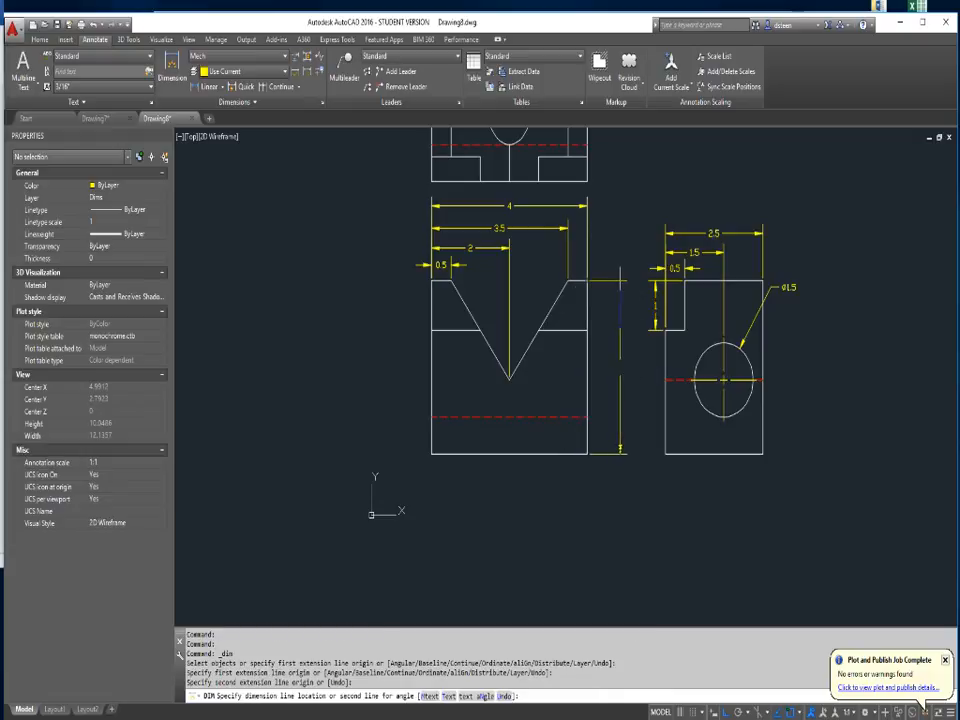
key(Escape)
key(Escape)
key(Escape)
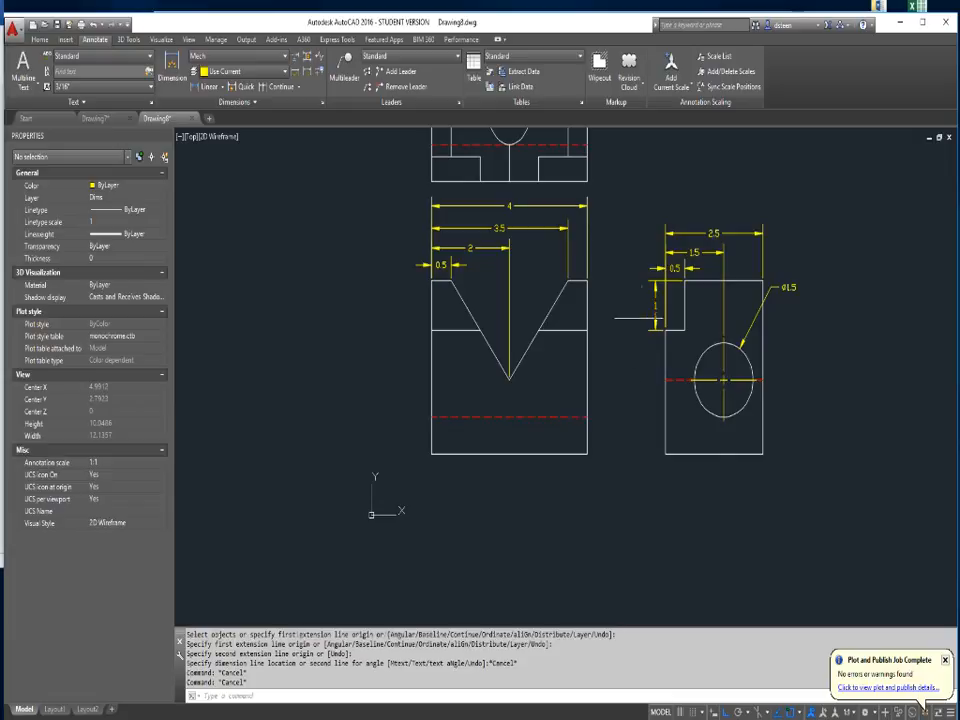
key(Return)
click(640, 319)
key(Escape)
key(Escape)
Erase the side view's vertical notch dimension and dimension the height from the lower-left corner to the notch ledge, left of the view.
click(655, 305)
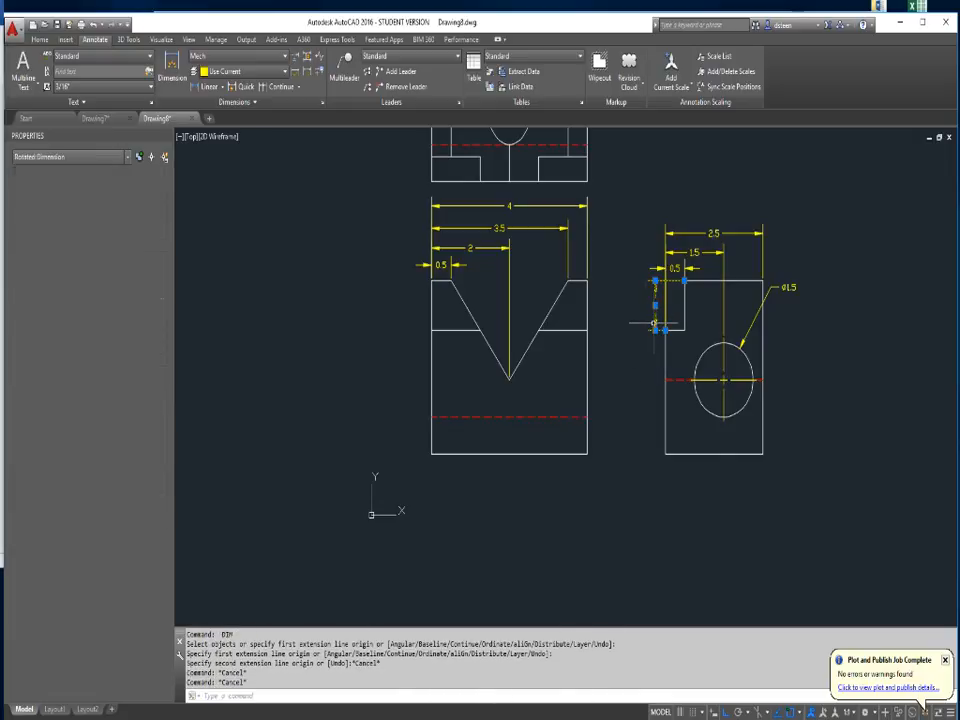
key(Delete)
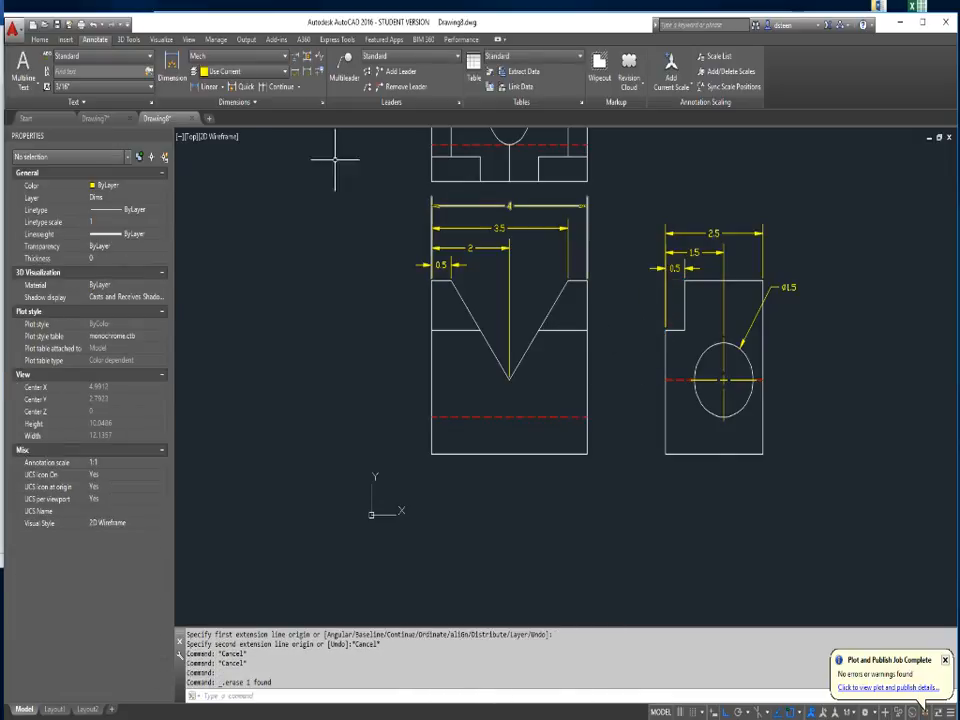
key(Return)
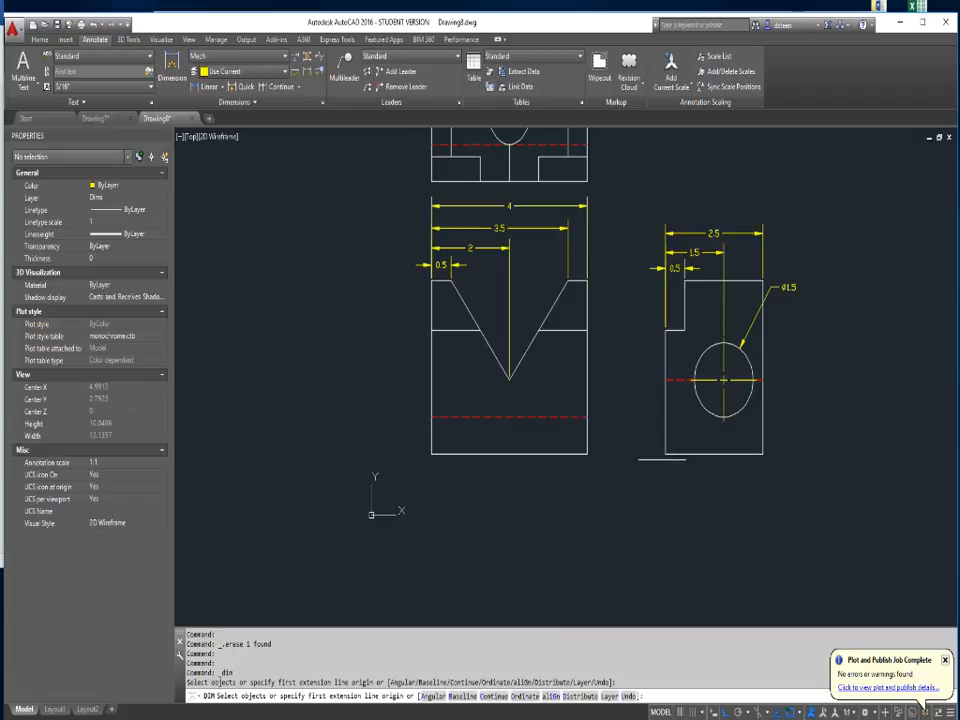
click(664, 454)
click(685, 281)
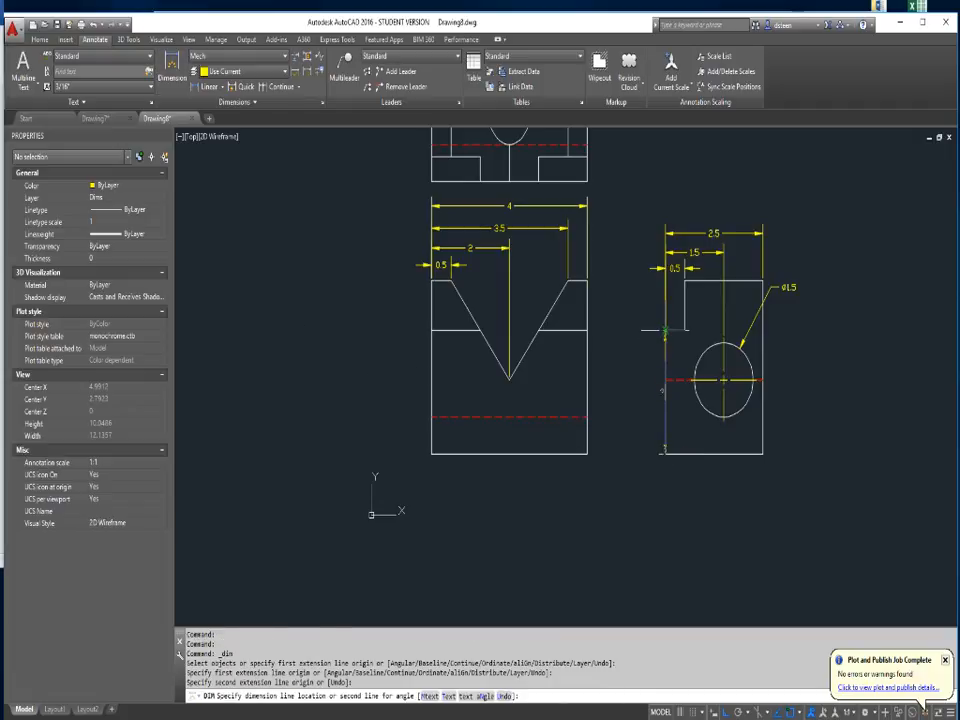
click(646, 430)
key(Return)
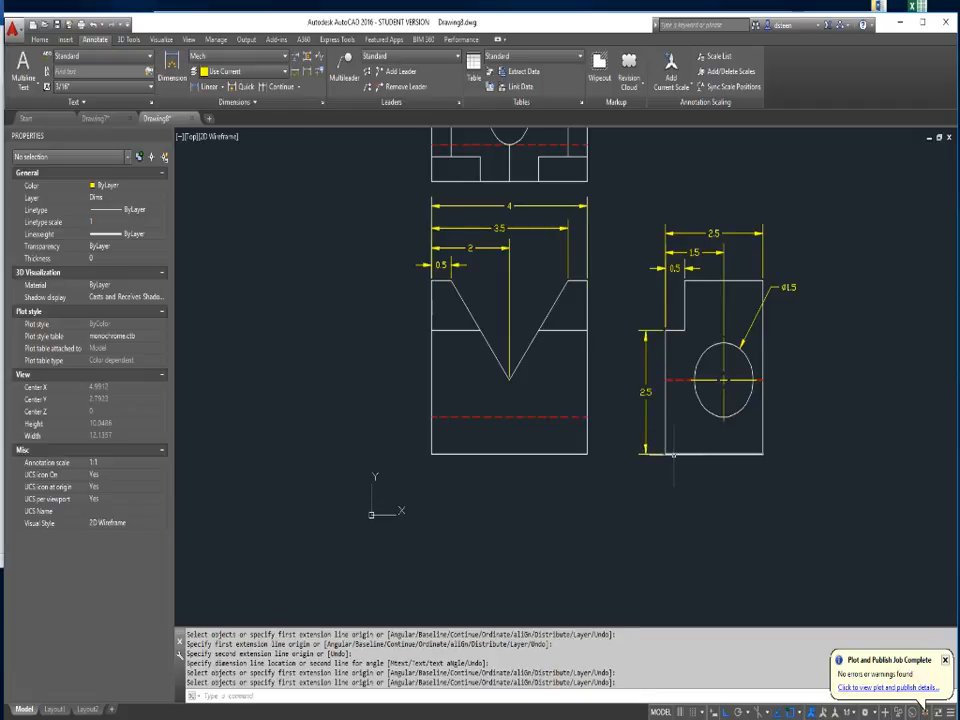
key(Return)
key(Escape)
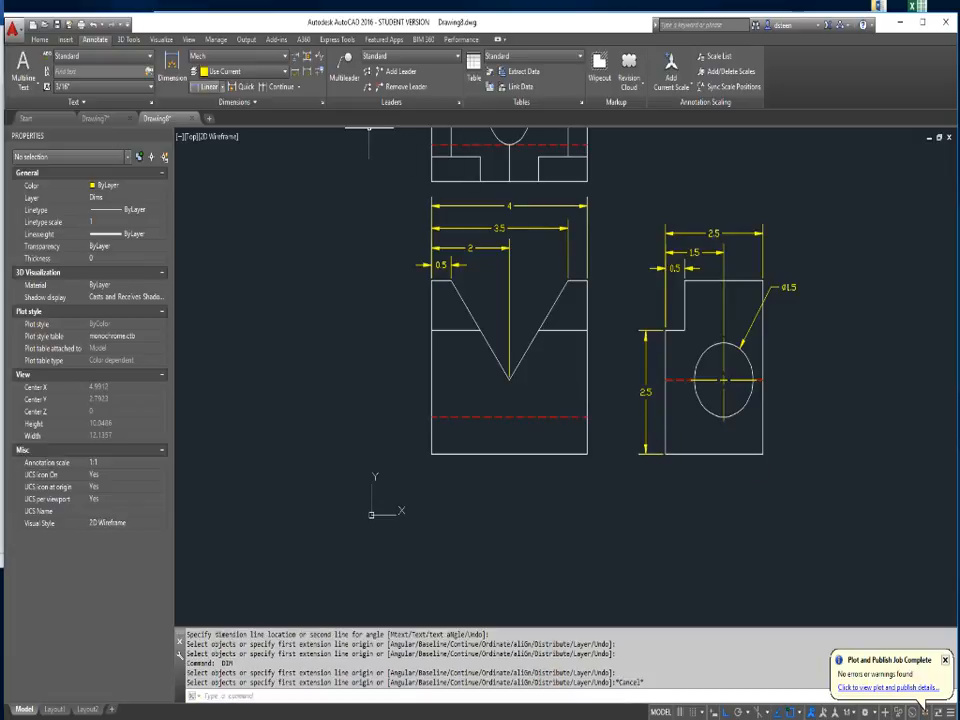
Dimension the side view's overall height from bottom to top edge, placing the dimension line left of the ledge-height dimension.
key(Return)
click(666, 454)
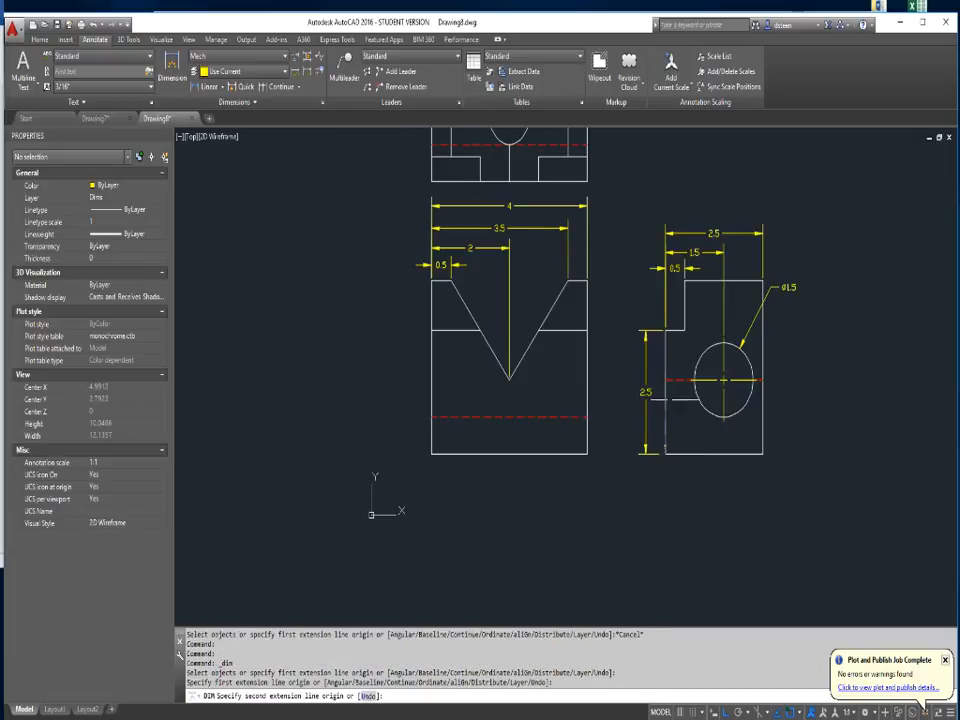
click(666, 283)
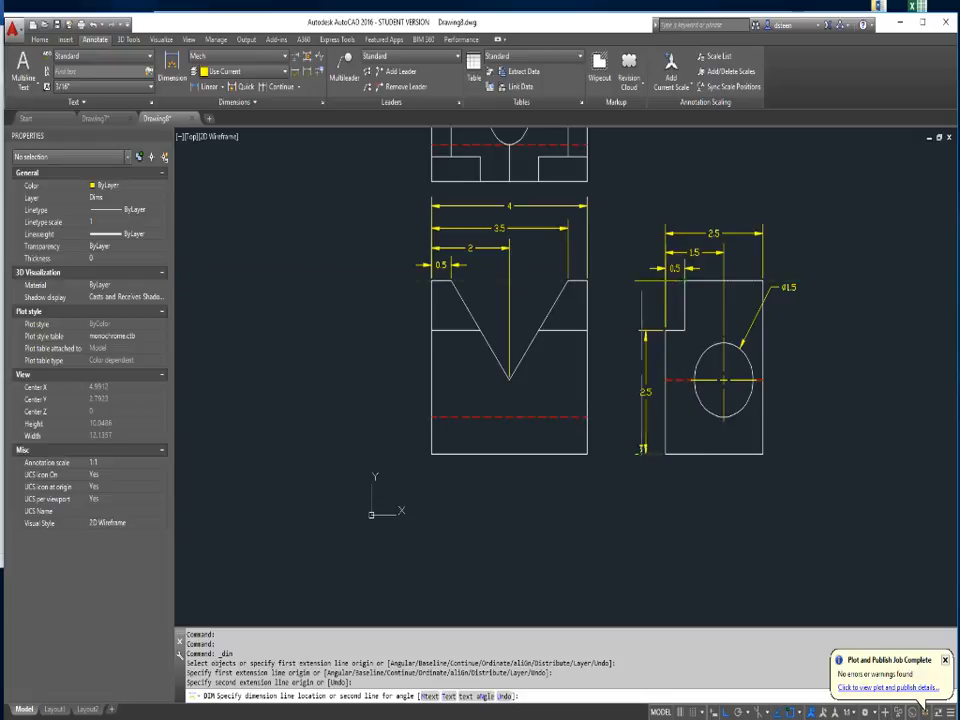
click(626, 285)
key(Escape)
key(Escape)
key(Escape)
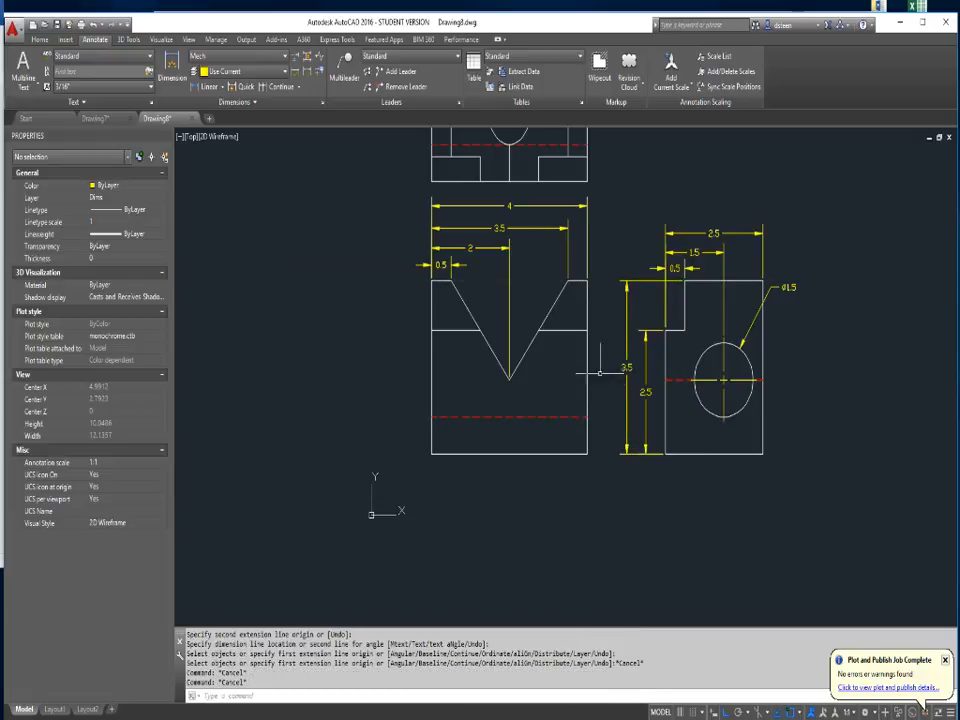
Examine the dimensions across the three views, comparing the top view's right edge with the side view's horizontal dimensions.
scroll(626, 305, up, 2)
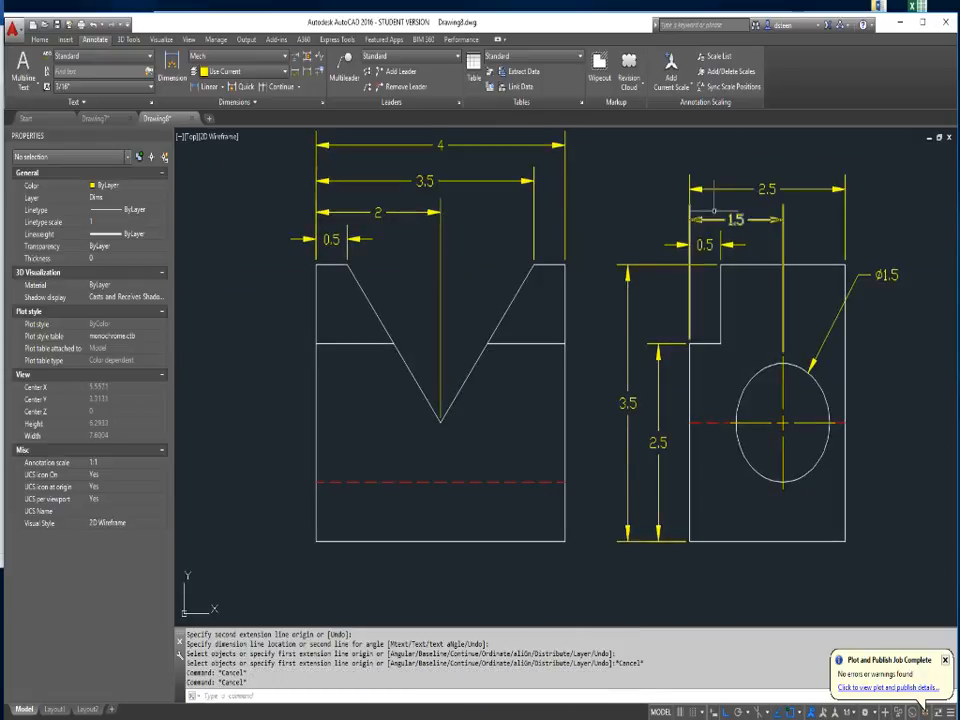
scroll(667, 253, down, 2)
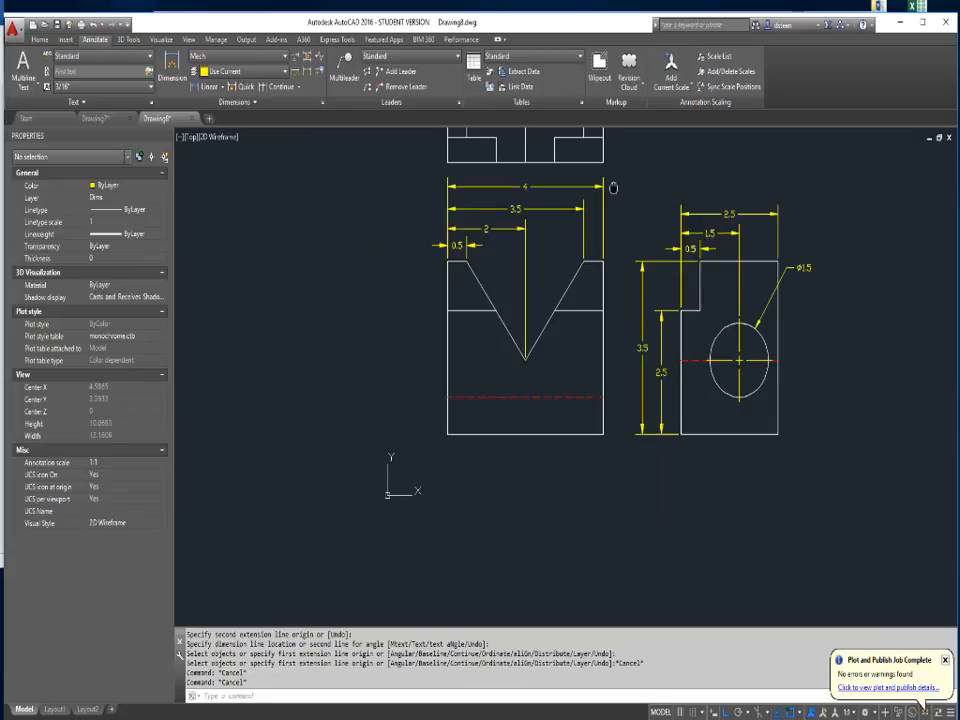
middle_drag(613, 187, 617, 262)
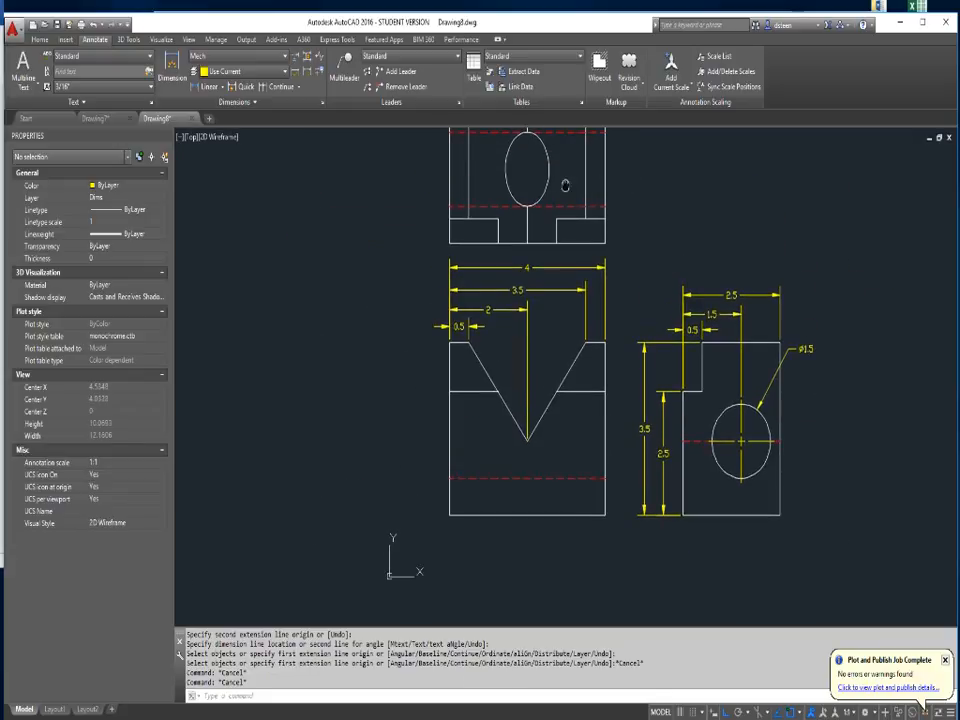
middle_drag(565, 185, 566, 249)
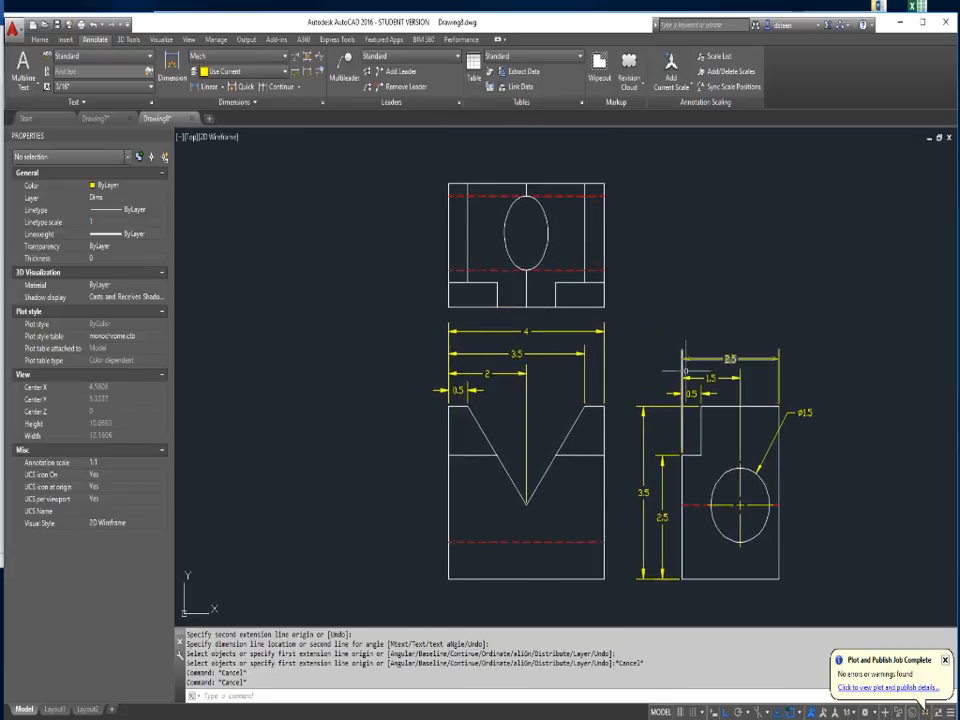
click(604, 222)
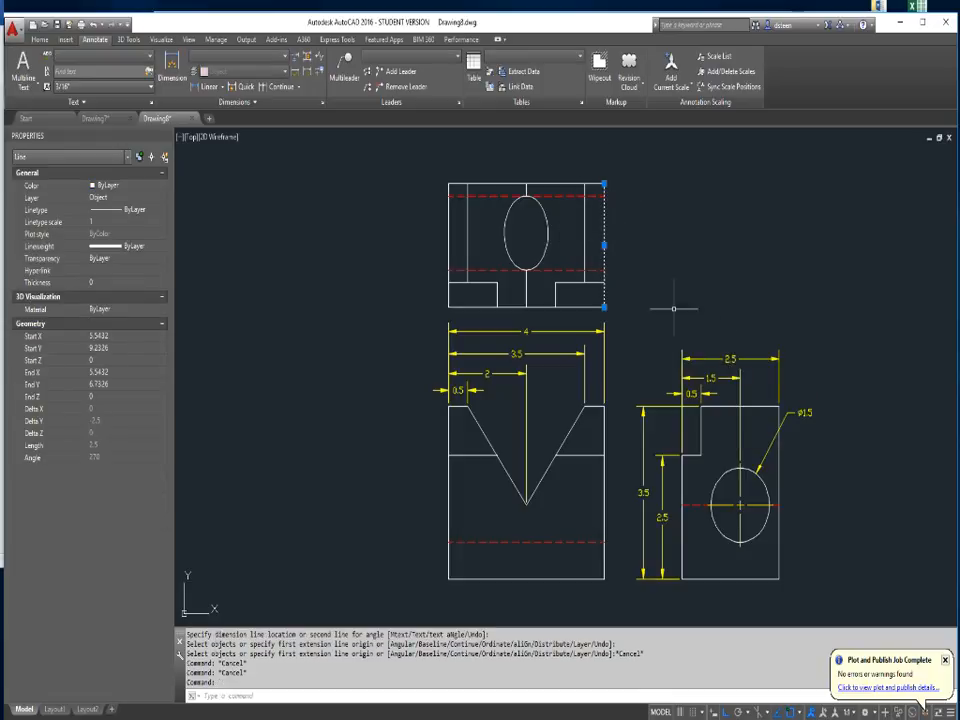
click(708, 378)
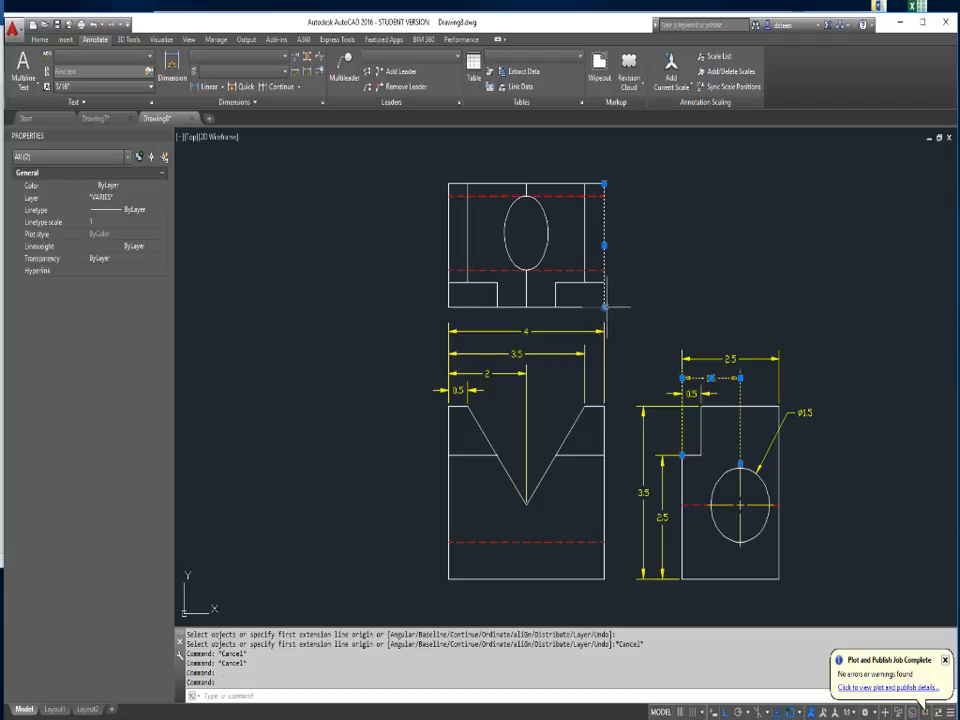
key(Escape)
key(Escape)
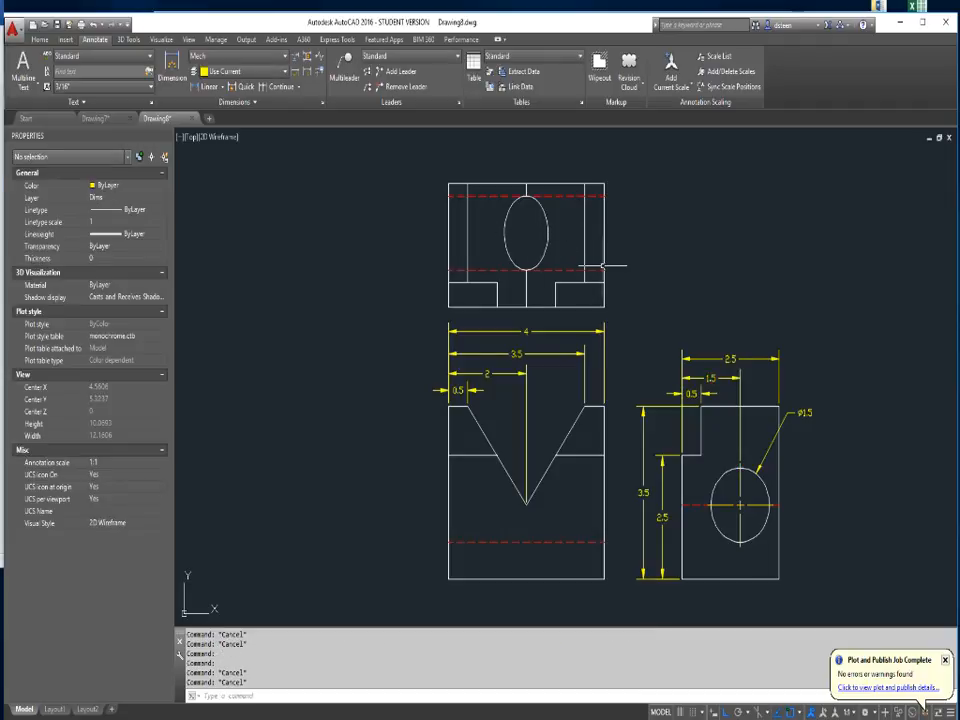